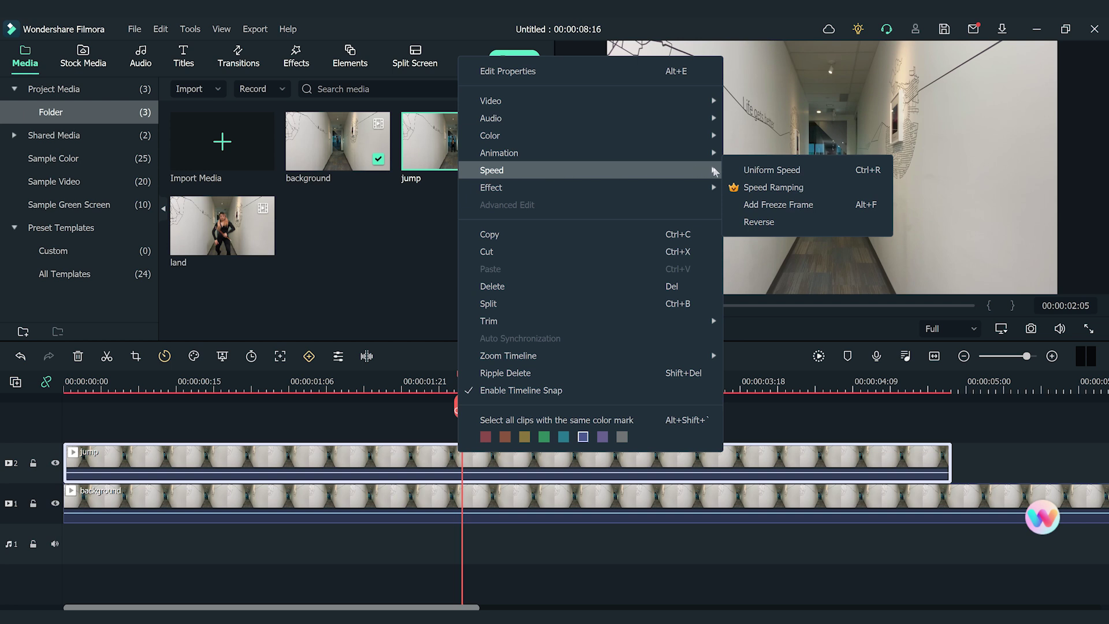
Add a freeze frame to the jump clip at 00:00:02:05 and split the clip at that point
{"action": "left_click", "coordinate": [801, 208]}
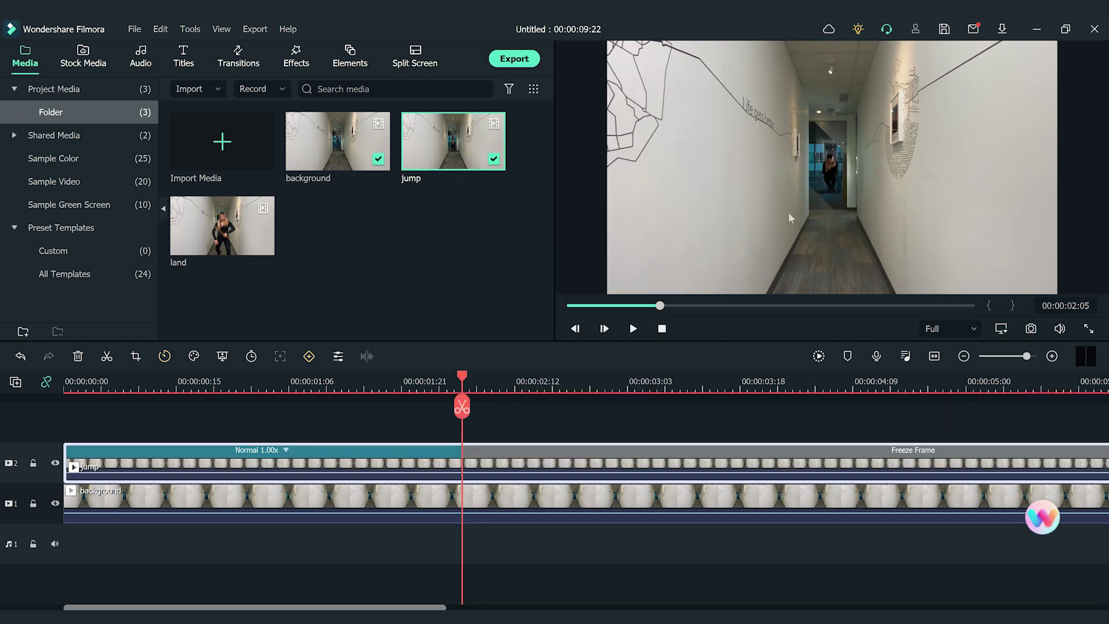
{"action": "left_click", "coordinate": [462, 406]}
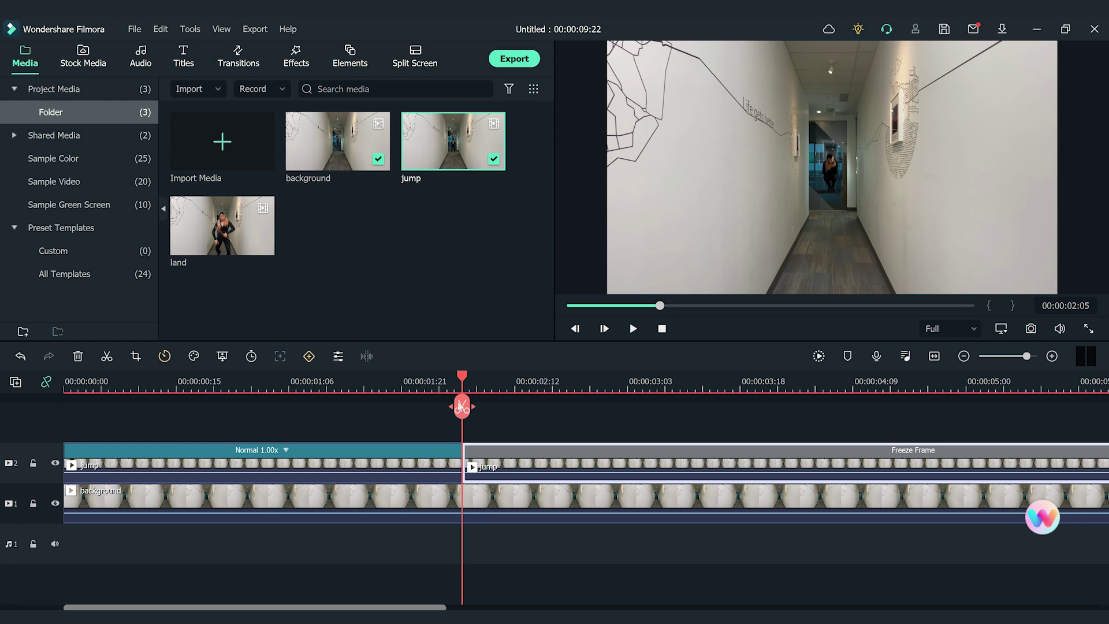
Split the freeze frame at 00:00:02:13 and delete everything after the cut on that track
{"action": "key", "text": "Right"}
{"action": "key", "text": "Right"}
{"action": "key", "text": "Right"}
{"action": "key", "text": "Right"}
{"action": "key", "text": "Right"}
{"action": "key", "text": "Right"}
{"action": "key", "text": "Right"}
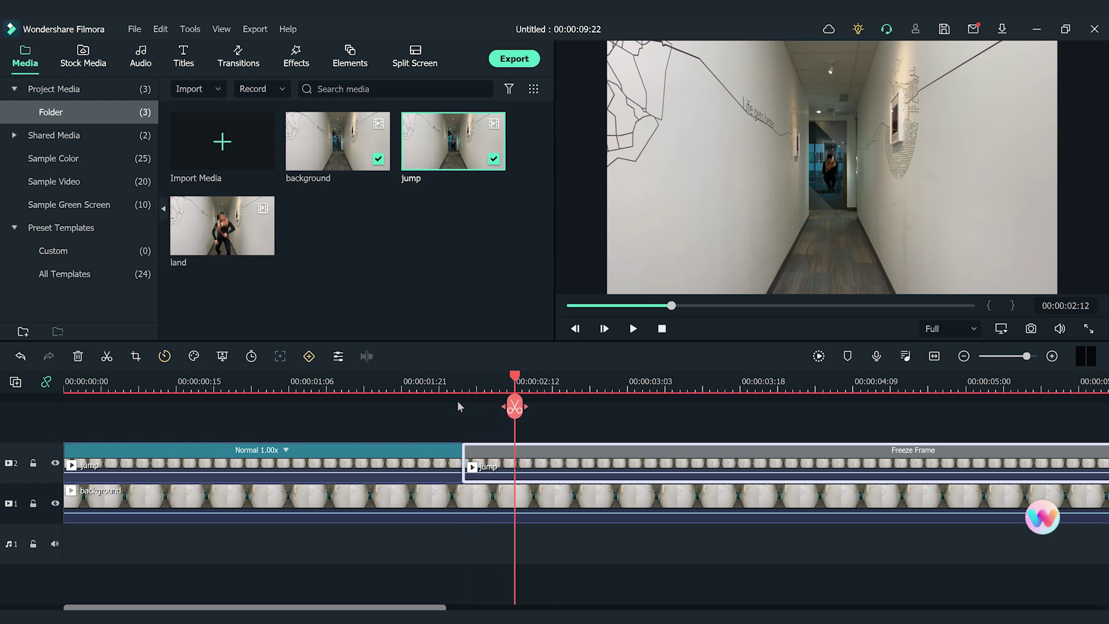
{"action": "key", "text": "Right"}
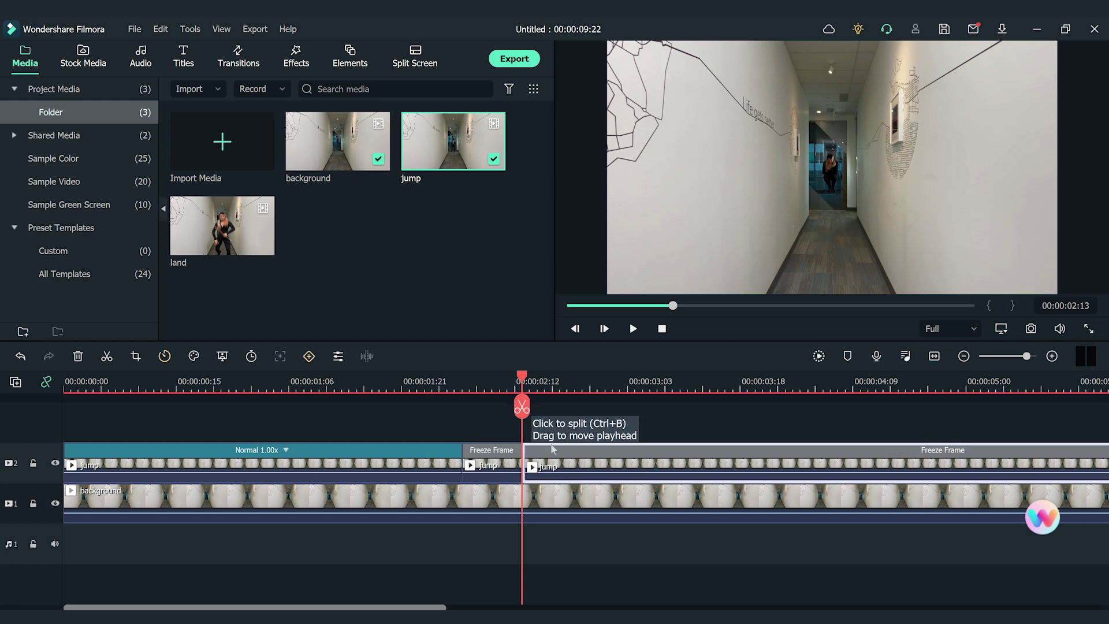
{"action": "left_click", "coordinate": [522, 407]}
{"action": "key", "text": "Delete"}
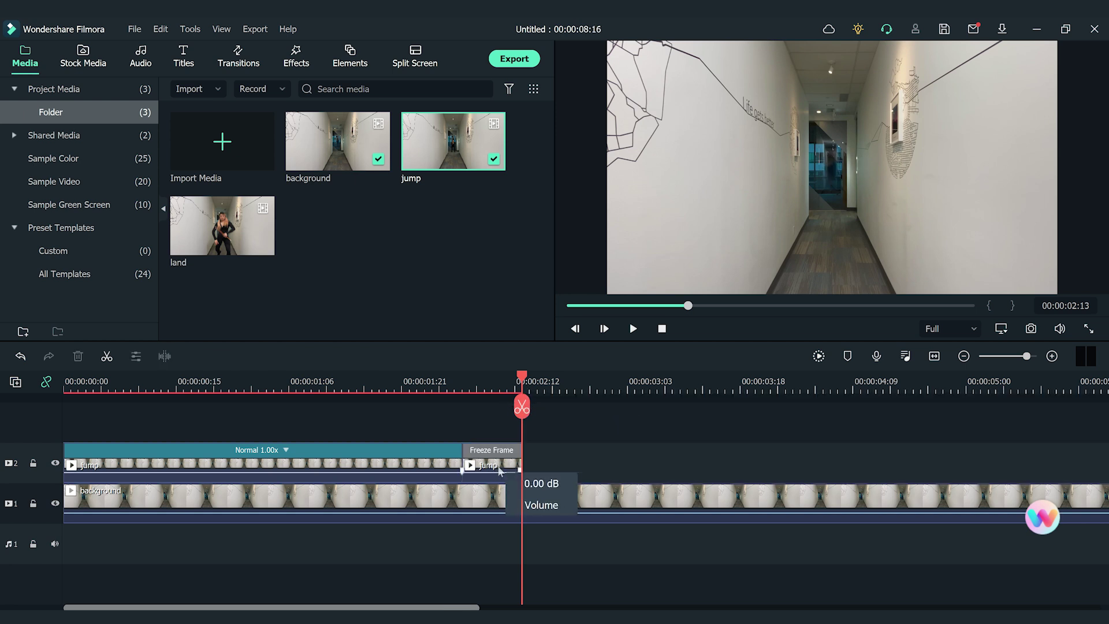
Apply a Circle mask to the freeze frame clip
{"action": "left_click", "coordinate": [500, 470]}
{"action": "double_click", "coordinate": [500, 469]}
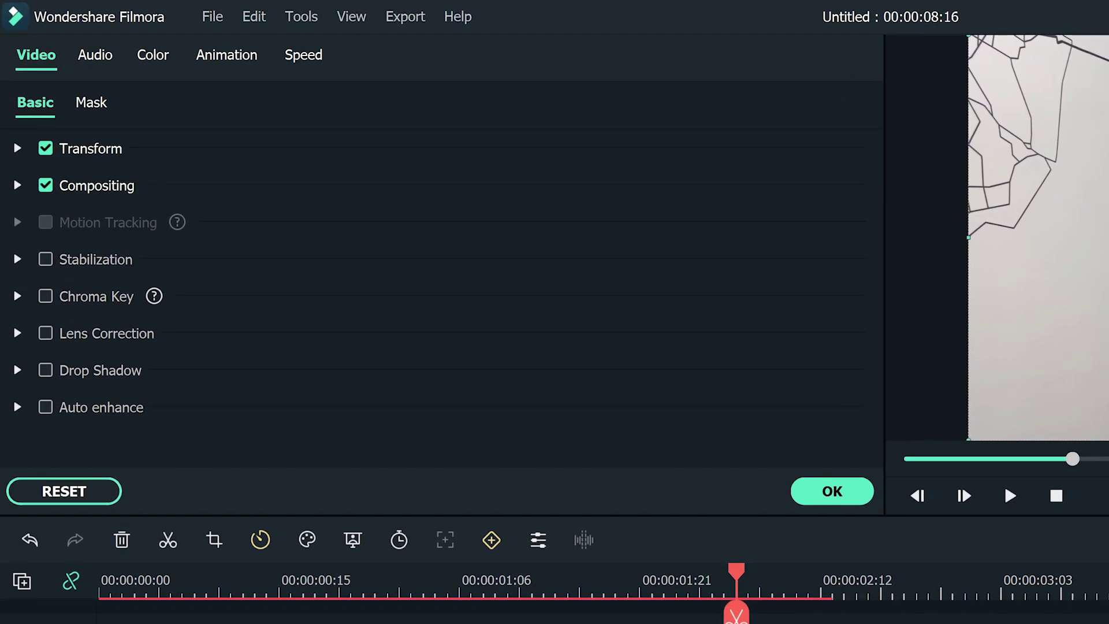
{"action": "left_click", "coordinate": [92, 102]}
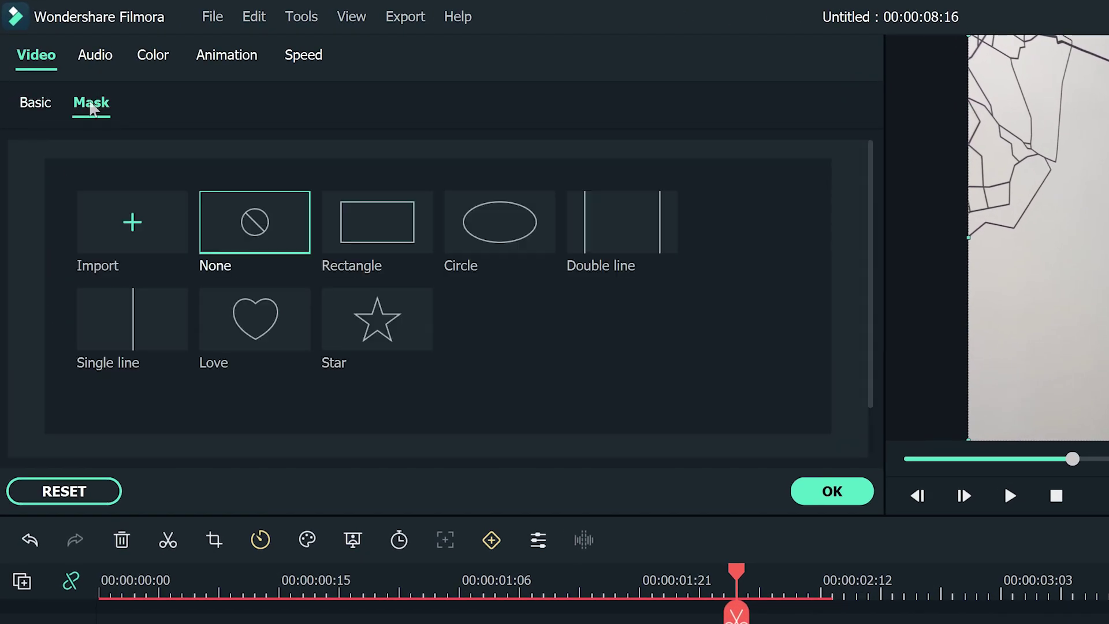
{"action": "left_click", "coordinate": [495, 239]}
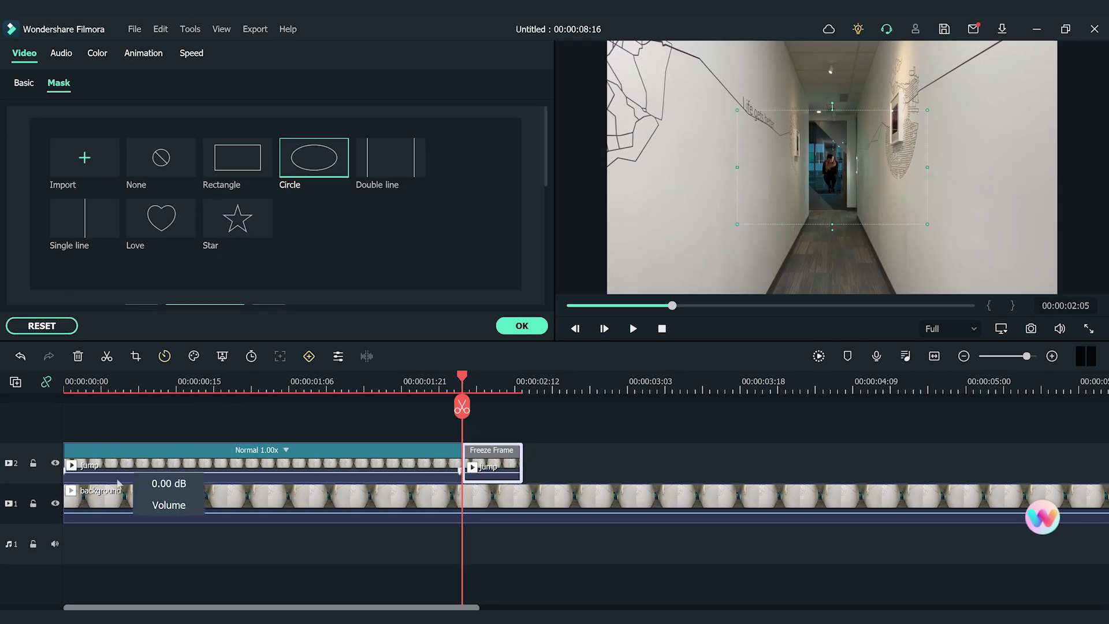
Hide the background track, then set the circle mask's scale to 28.10 and its position to X -2.0, Y -9.1
{"action": "left_click", "coordinate": [55, 504]}
{"action": "scroll", "coordinate": [542, 171], "scroll_direction": "down", "scroll_amount": 5}
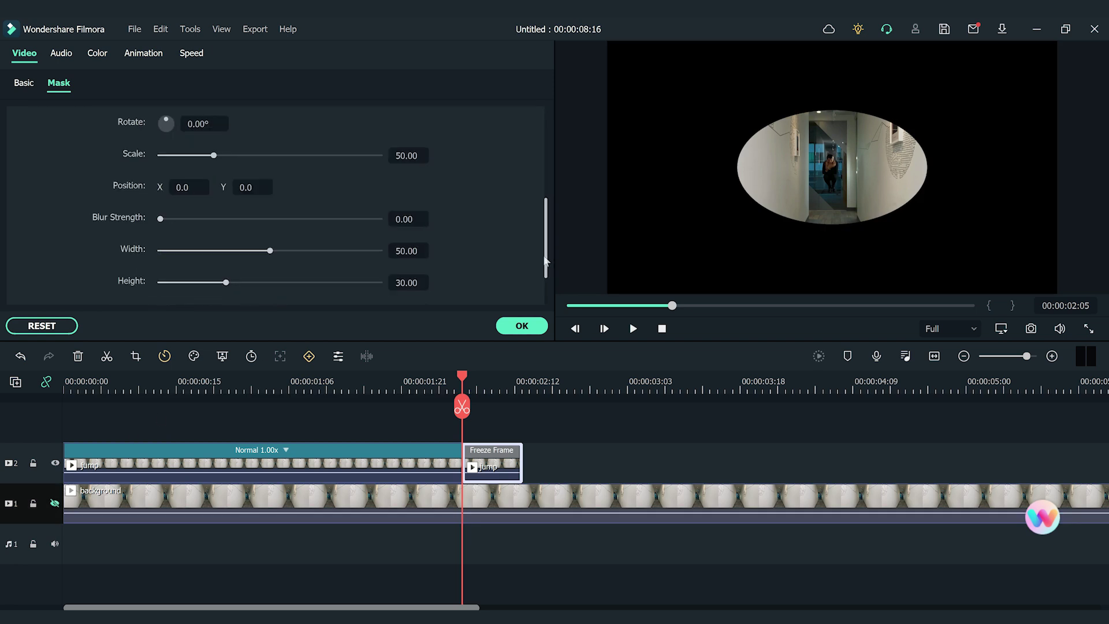
{"action": "left_click", "coordinate": [407, 135]}
{"action": "type", "text": "41.90"}
{"action": "key", "text": "Return"}
{"action": "left_click_drag", "start_coordinate": [204, 136], "coordinate": [229, 168]}
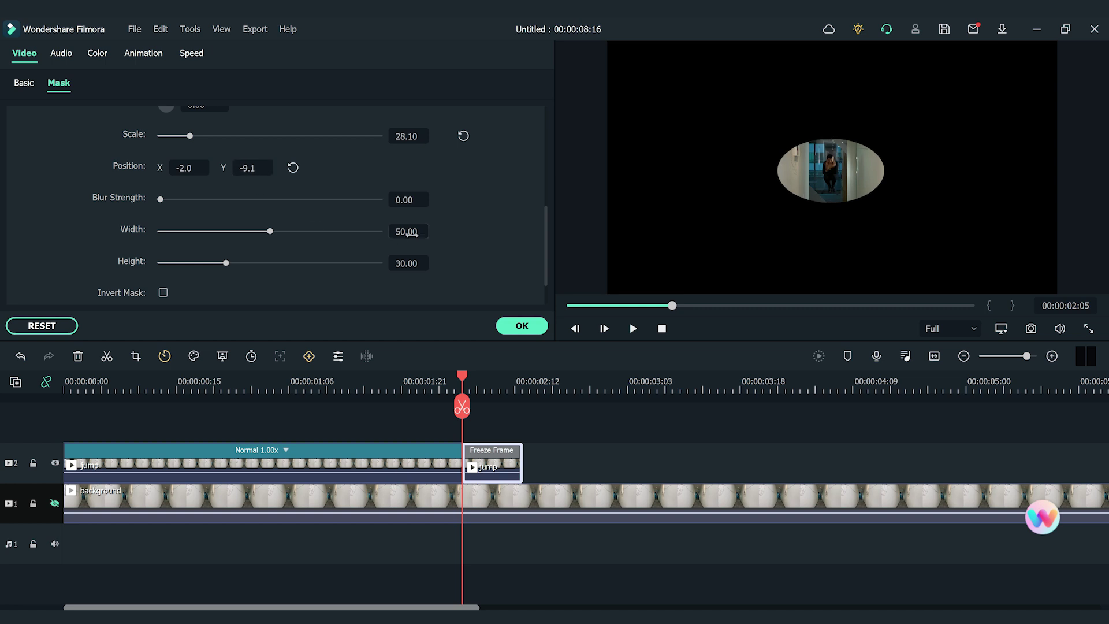
Fit the mask to the person with width 6.34, height 14.60 and blur strength 1.00, and accept the mask settings
{"action": "left_click_drag", "start_coordinate": [269, 232], "coordinate": [174, 231]}
{"action": "left_click_drag", "start_coordinate": [226, 263], "coordinate": [191, 263]}
{"action": "left_click", "coordinate": [399, 199]}
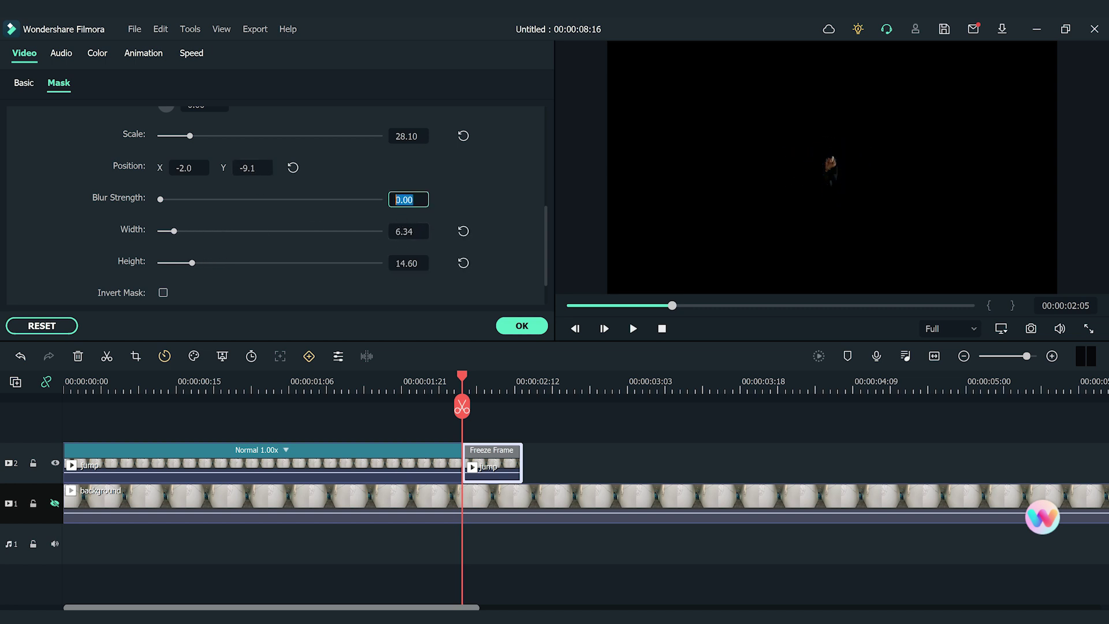
{"action": "type", "text": "1"}
{"action": "key", "text": "Return"}
{"action": "left_click", "coordinate": [520, 327]}
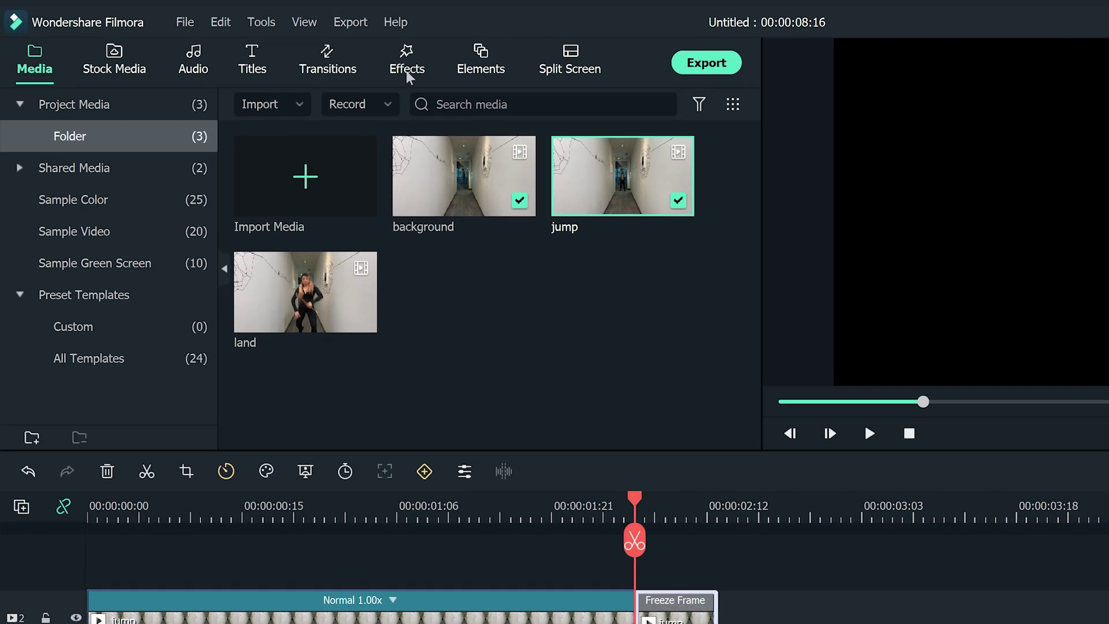
Apply the BCC Directional Blur effect from the Boris FX blur category to the freeze frame clip
{"action": "left_click", "coordinate": [297, 64]}
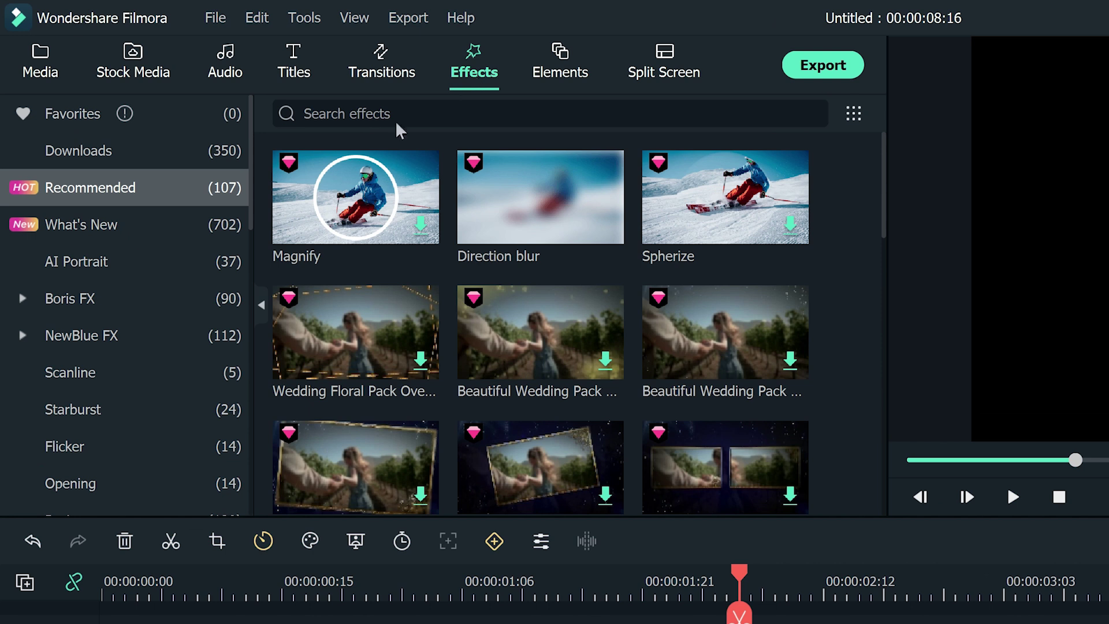
{"action": "left_click", "coordinate": [191, 312]}
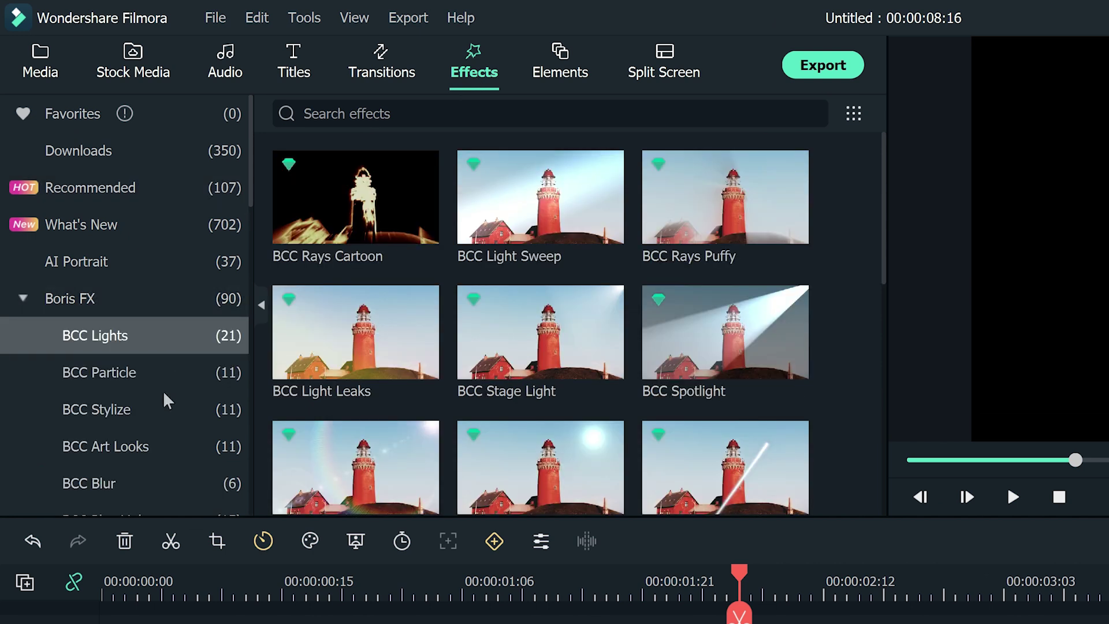
{"action": "left_click", "coordinate": [149, 476]}
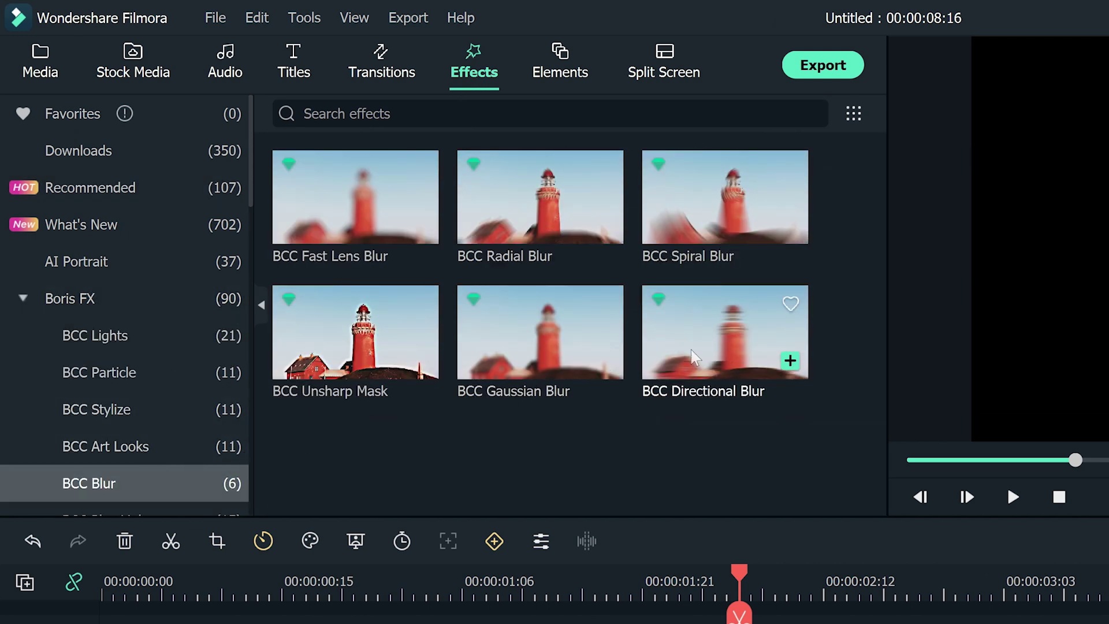
{"action": "left_click", "coordinate": [746, 346]}
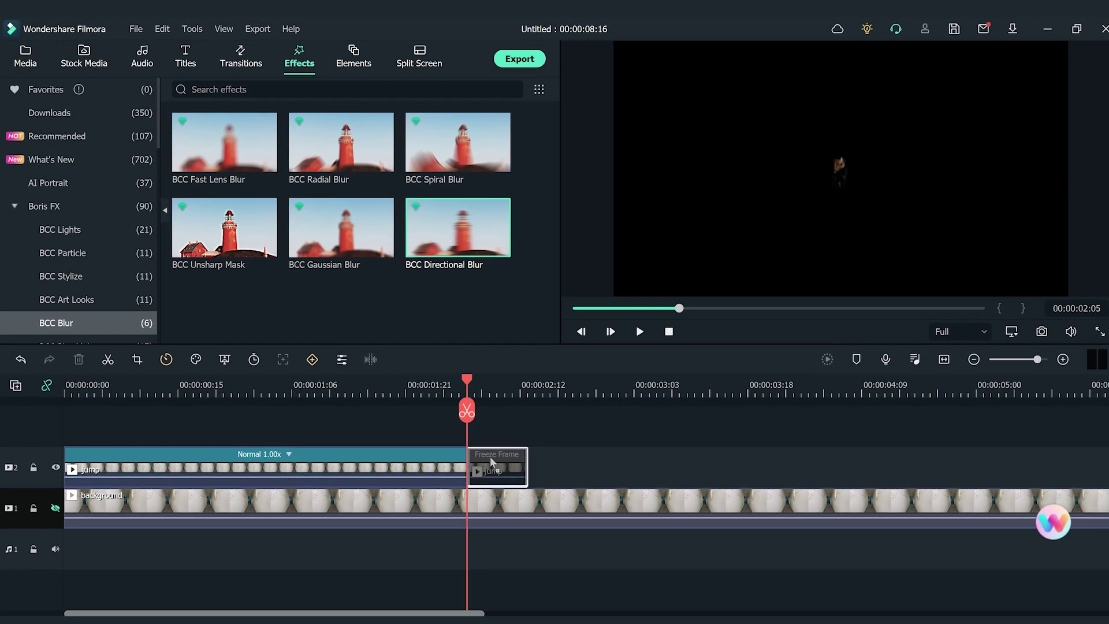
Set the freeze frame's directional blur amount to 17.20 and angle to 0.00, and show the background track again
{"action": "double_click", "coordinate": [494, 470]}
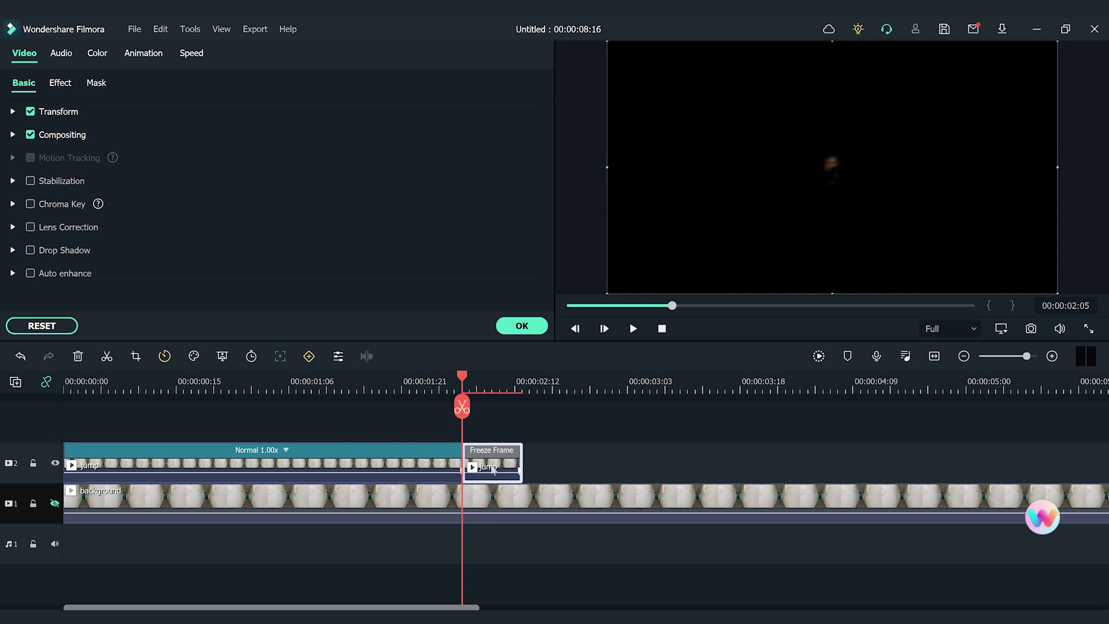
{"action": "left_click", "coordinate": [60, 84]}
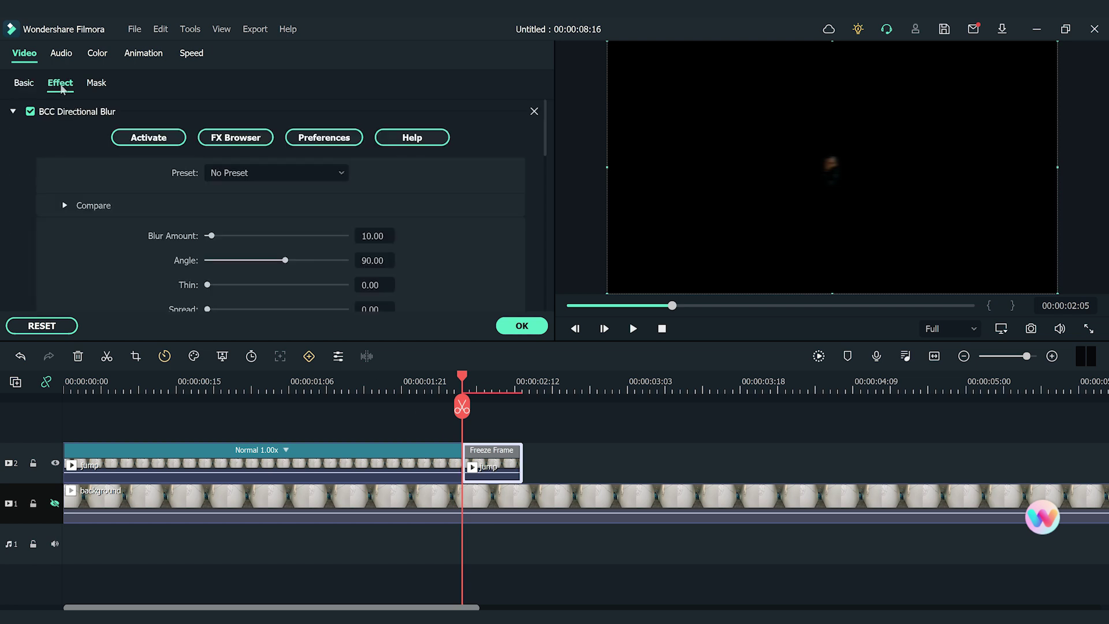
{"action": "mouse_move", "coordinate": [370, 237]}
{"action": "left_mouse_down"}
{"action": "mouse_move", "coordinate": [375, 252]}
{"action": "mouse_move", "coordinate": [364, 252]}
{"action": "left_mouse_up"}
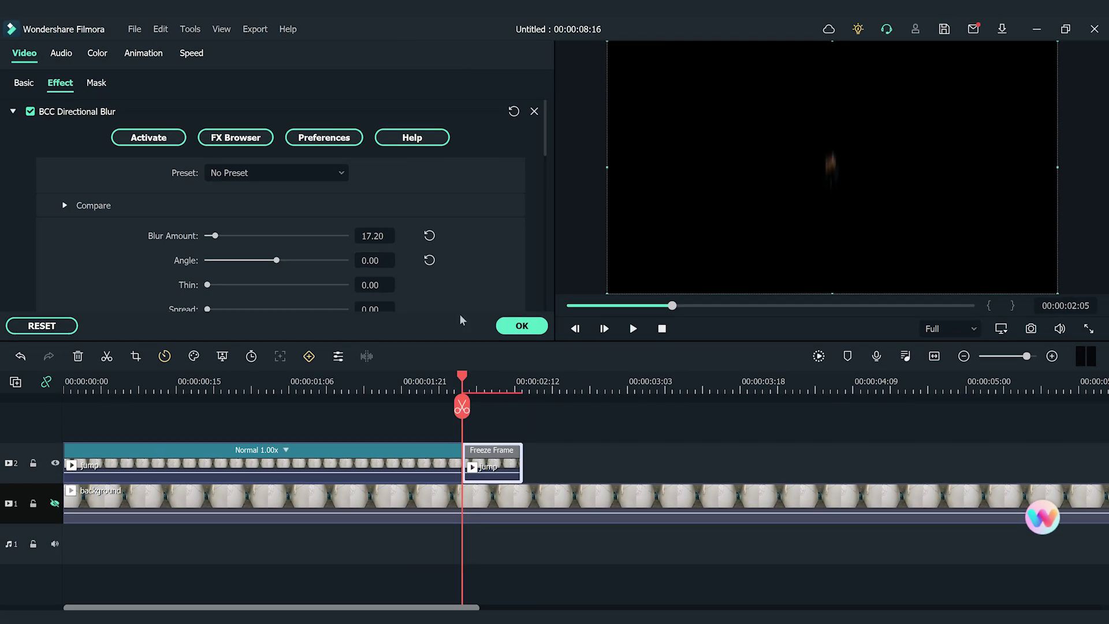
{"action": "left_click", "coordinate": [516, 325]}
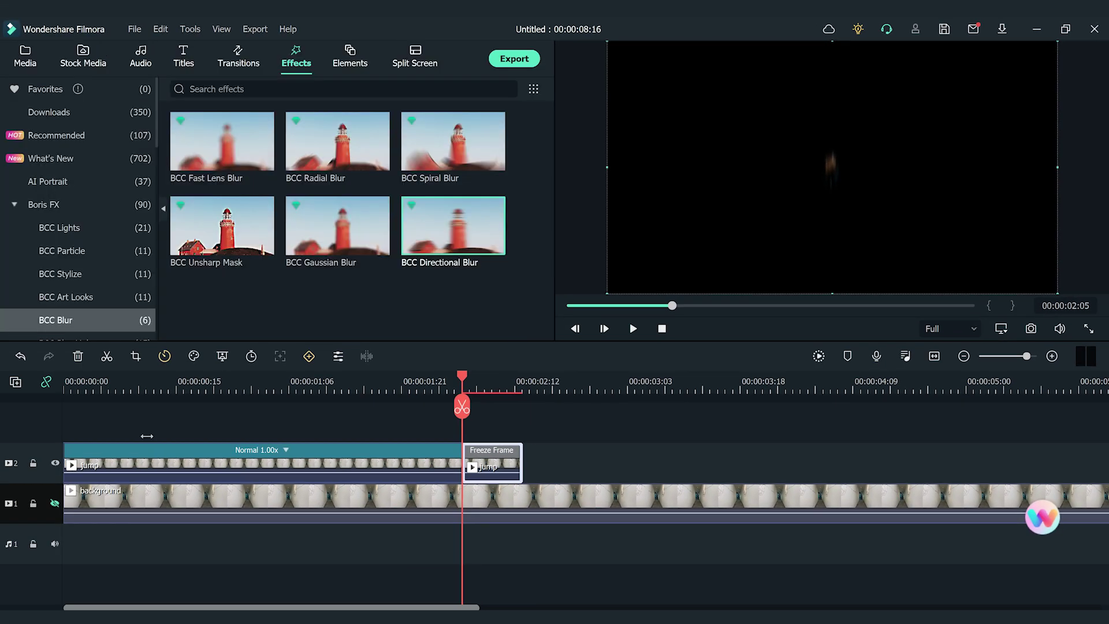
{"action": "left_click", "coordinate": [56, 504]}
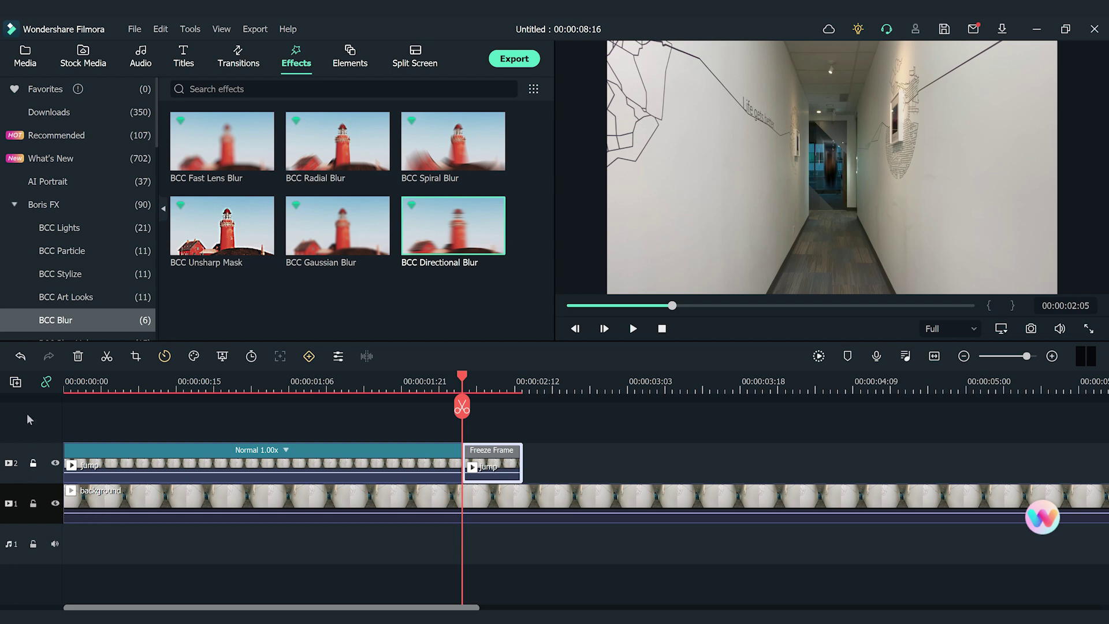
Place the land clip on track 2 directly after the freeze frame
{"action": "left_click", "coordinate": [25, 65]}
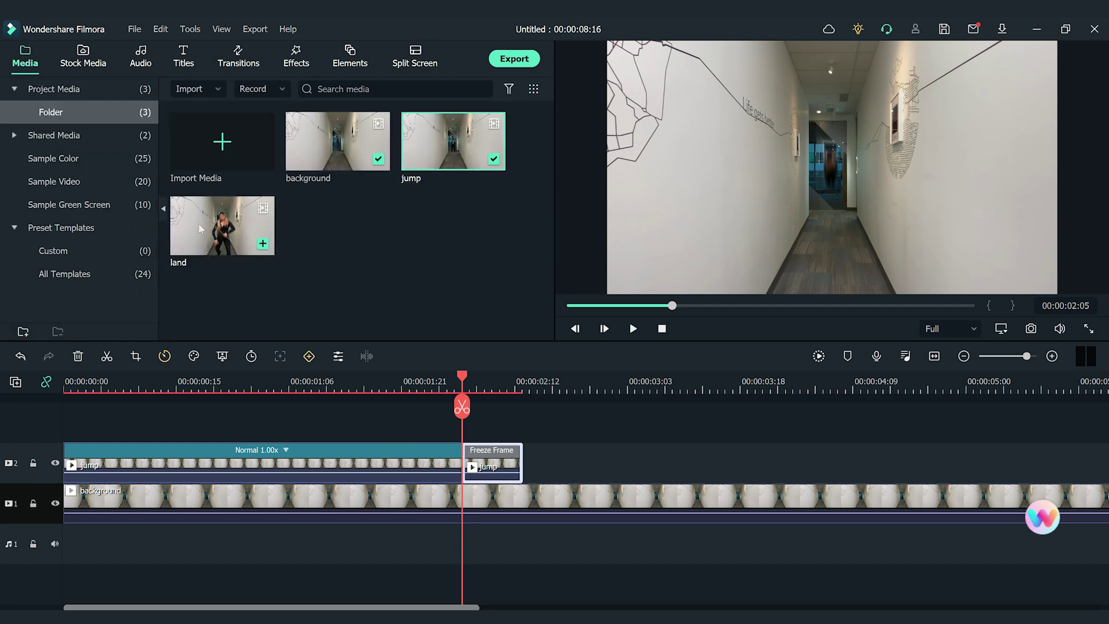
{"action": "left_click_drag", "start_coordinate": [222, 225], "coordinate": [540, 455]}
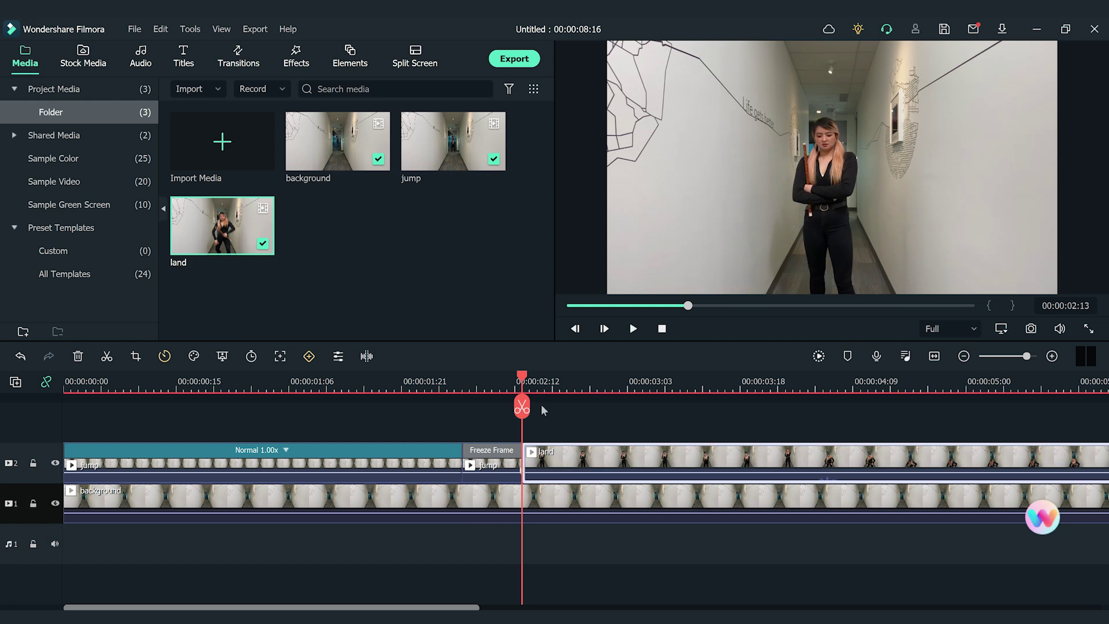
Cut the land clip at 00:00:03:23, delete its first part and move the rest against the freeze frame
{"action": "left_click_drag", "start_coordinate": [523, 377], "coordinate": [779, 384]}
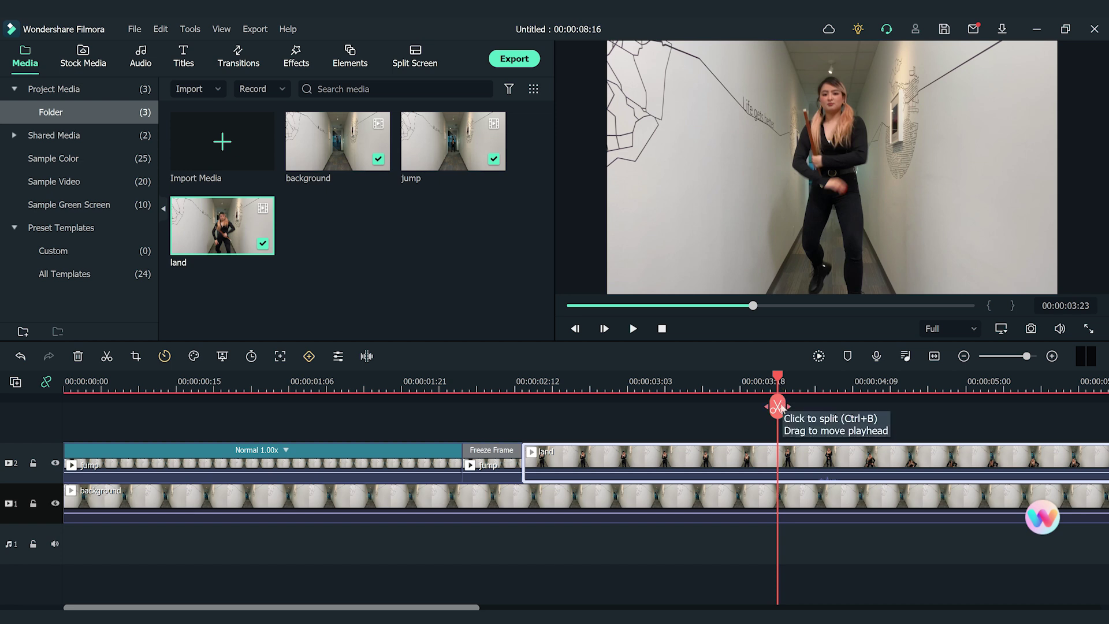
{"action": "left_click", "coordinate": [780, 408]}
{"action": "left_click", "coordinate": [741, 453]}
{"action": "key", "text": "Delete"}
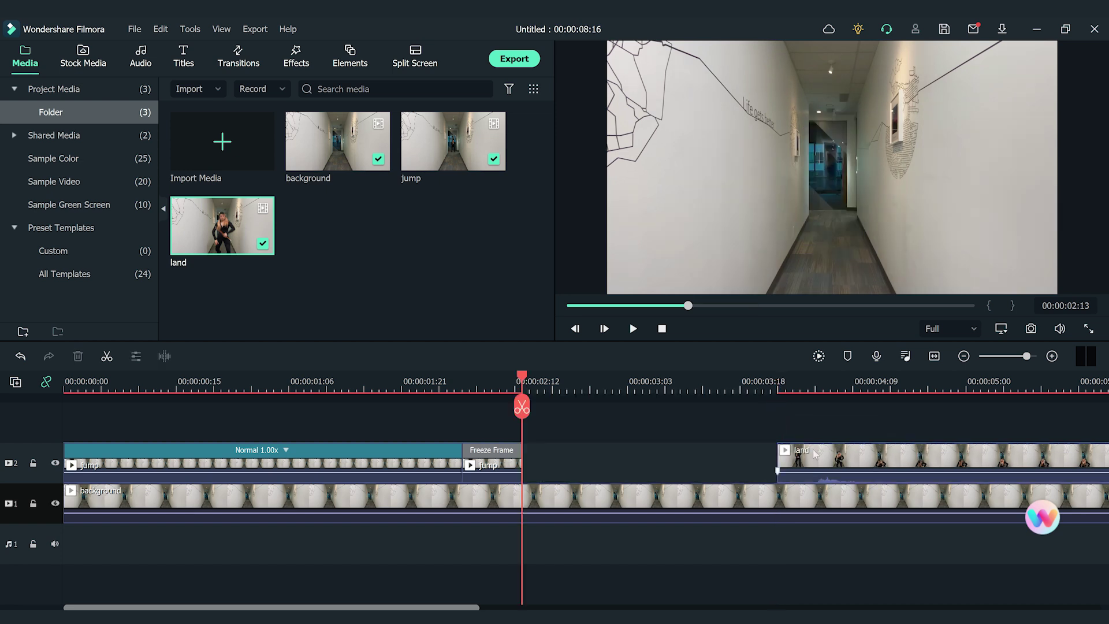
{"action": "left_click_drag", "start_coordinate": [815, 454], "coordinate": [545, 460]}
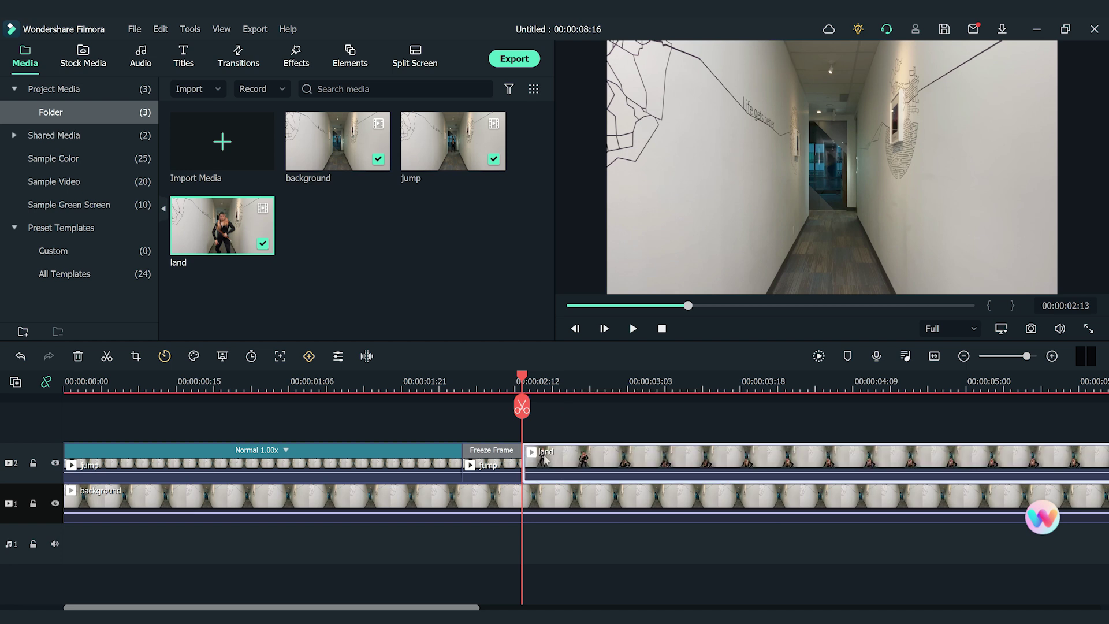
Open the freeze frame's custom animation settings and add a keyframe at its start, 00:00:02:05
{"action": "left_click", "coordinate": [499, 385]}
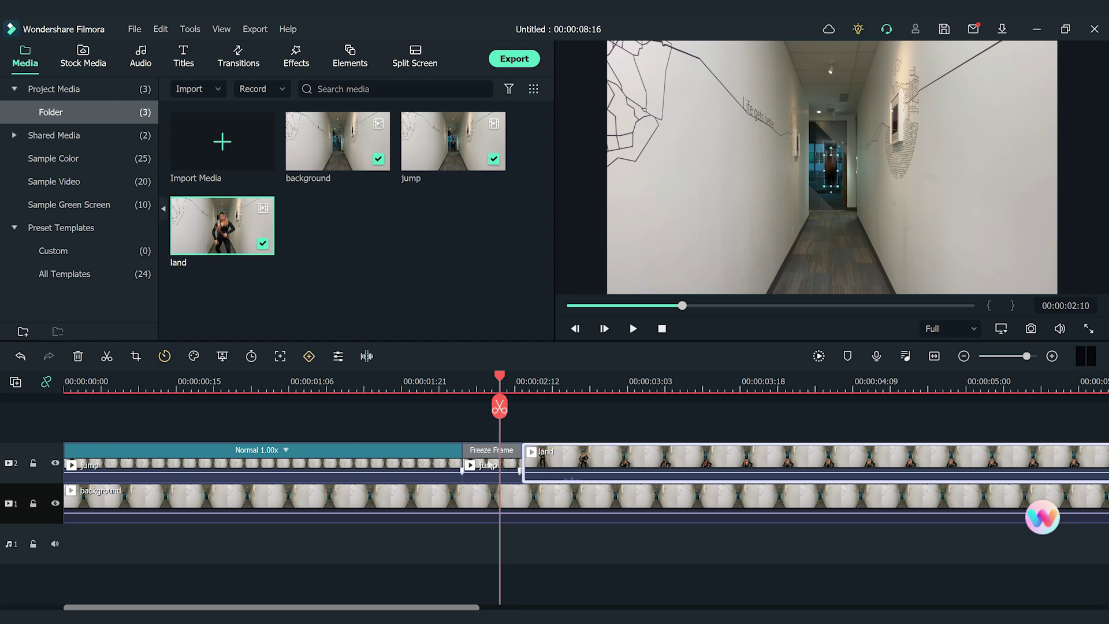
{"action": "double_click", "coordinate": [491, 465]}
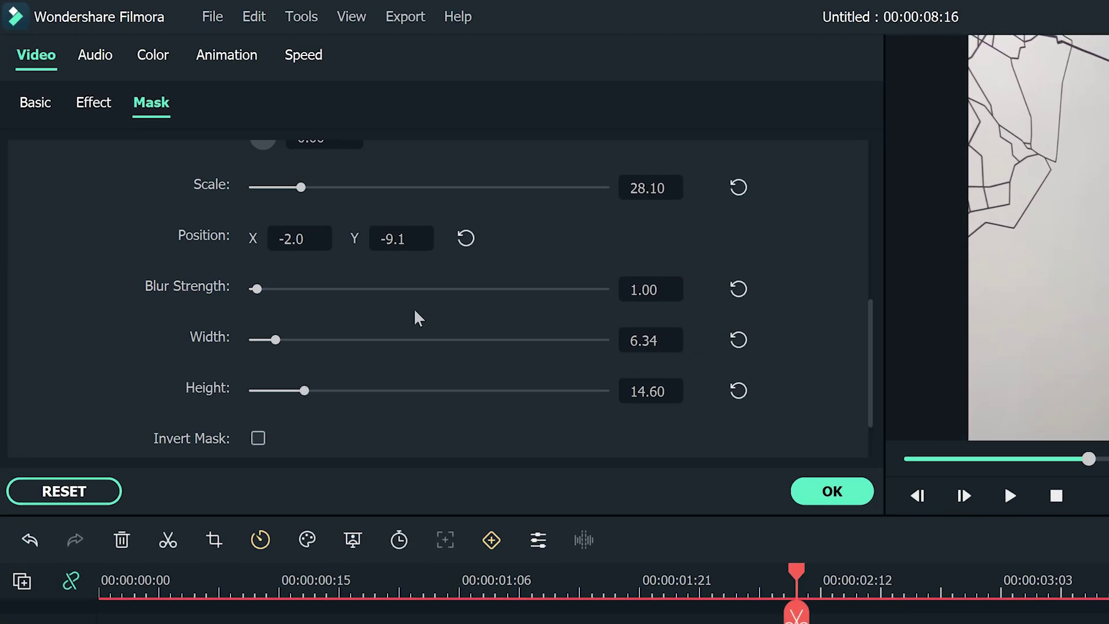
{"action": "left_click", "coordinate": [230, 53]}
{"action": "left_click", "coordinate": [102, 104]}
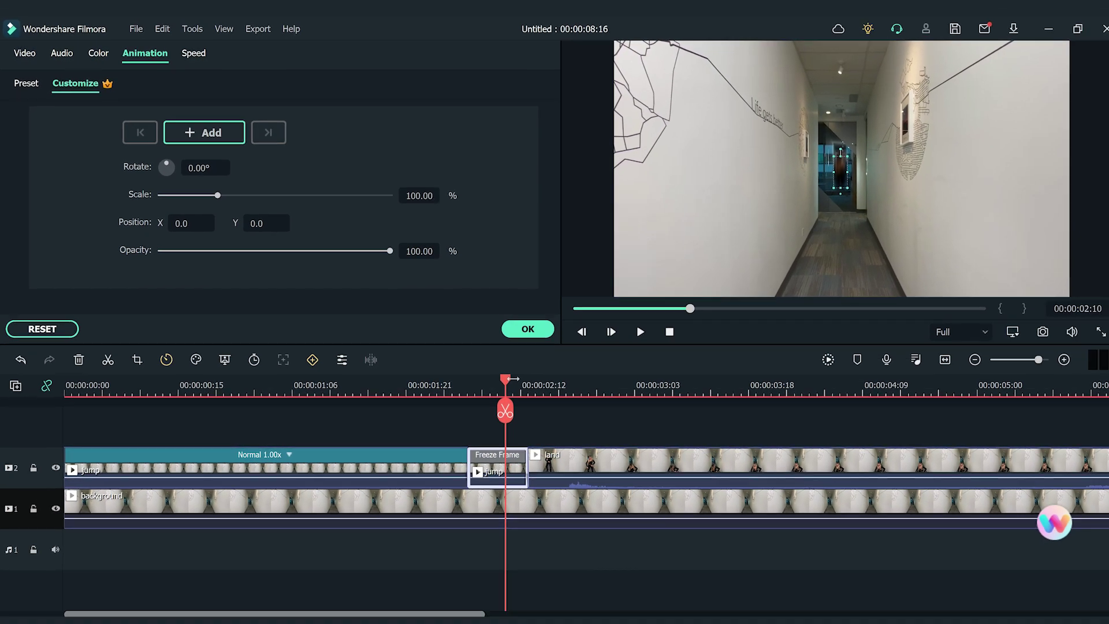
{"action": "left_click_drag", "start_coordinate": [786, 594], "coordinate": [750, 595]}
{"action": "left_click_drag", "start_coordinate": [470, 390], "coordinate": [463, 391]}
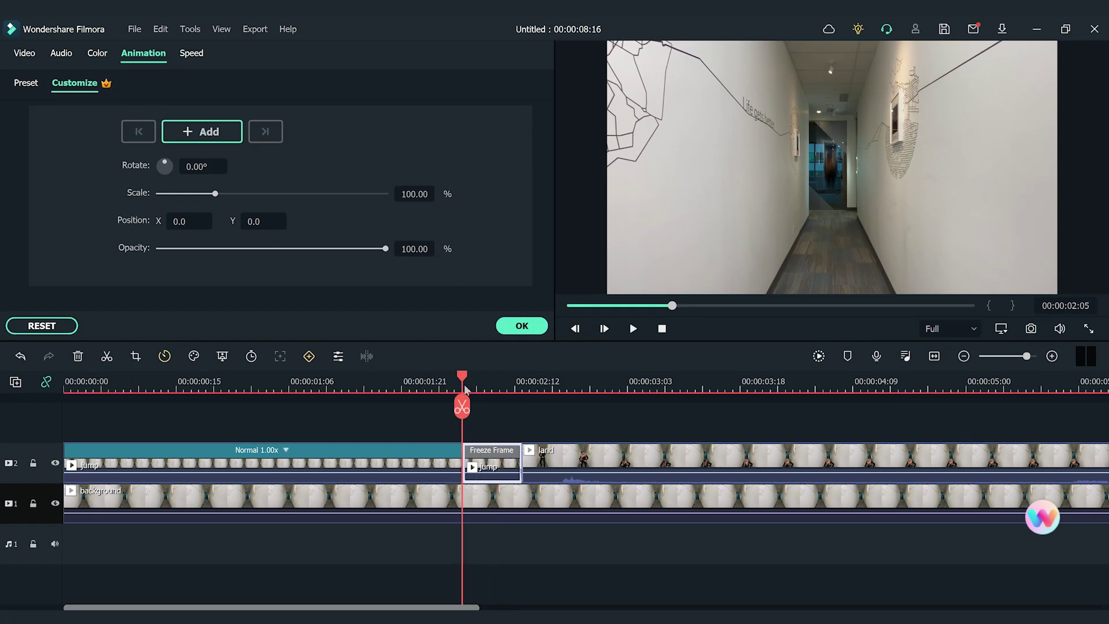
{"action": "left_click", "coordinate": [222, 132]}
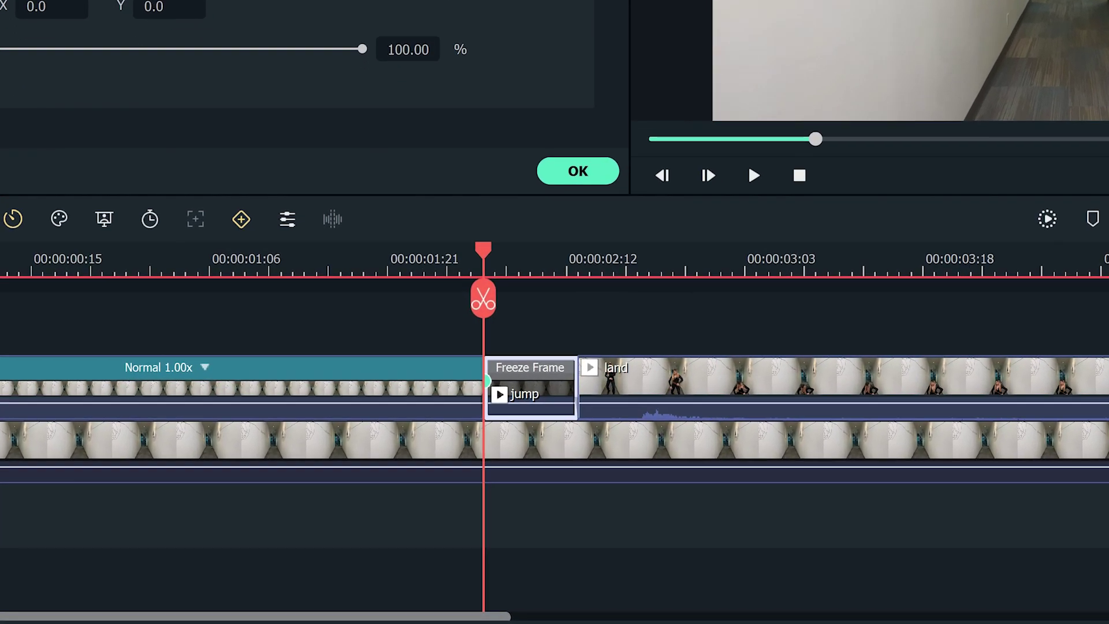
Add a second keyframe two frames on at 00:00:02:07 and set its Y position to 660.0
{"action": "key", "text": "Right"}
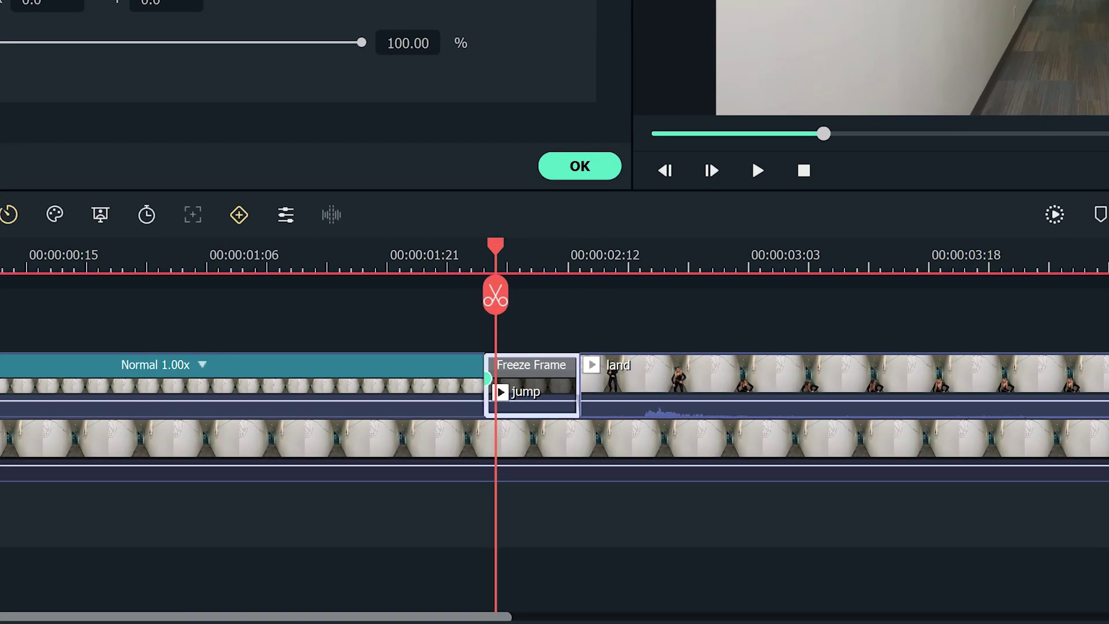
{"action": "key", "text": "Right"}
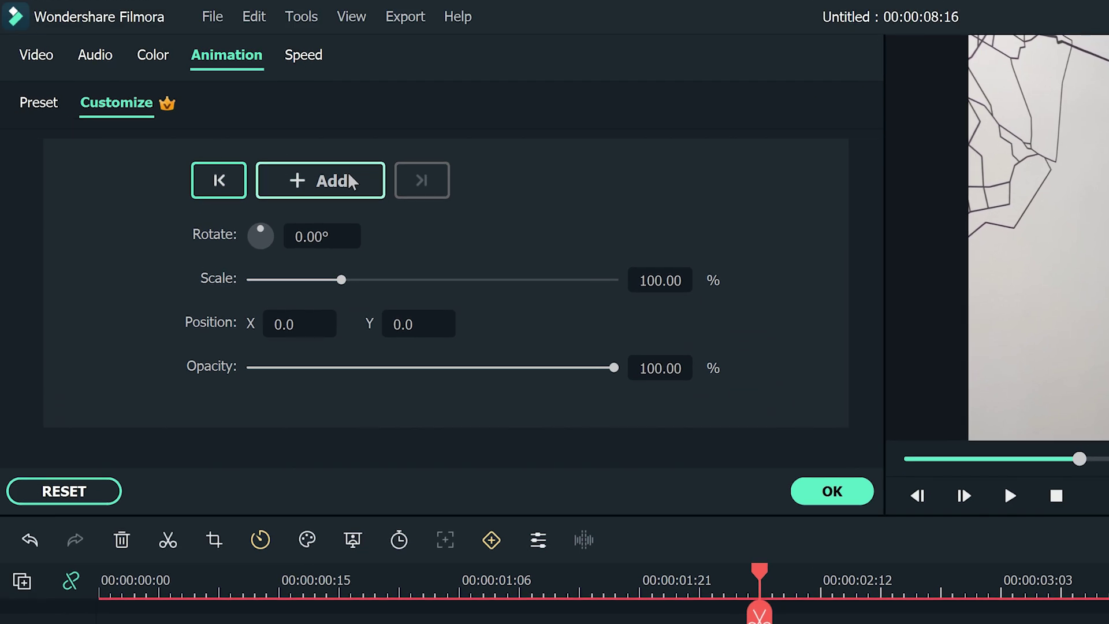
{"action": "left_click", "coordinate": [351, 181]}
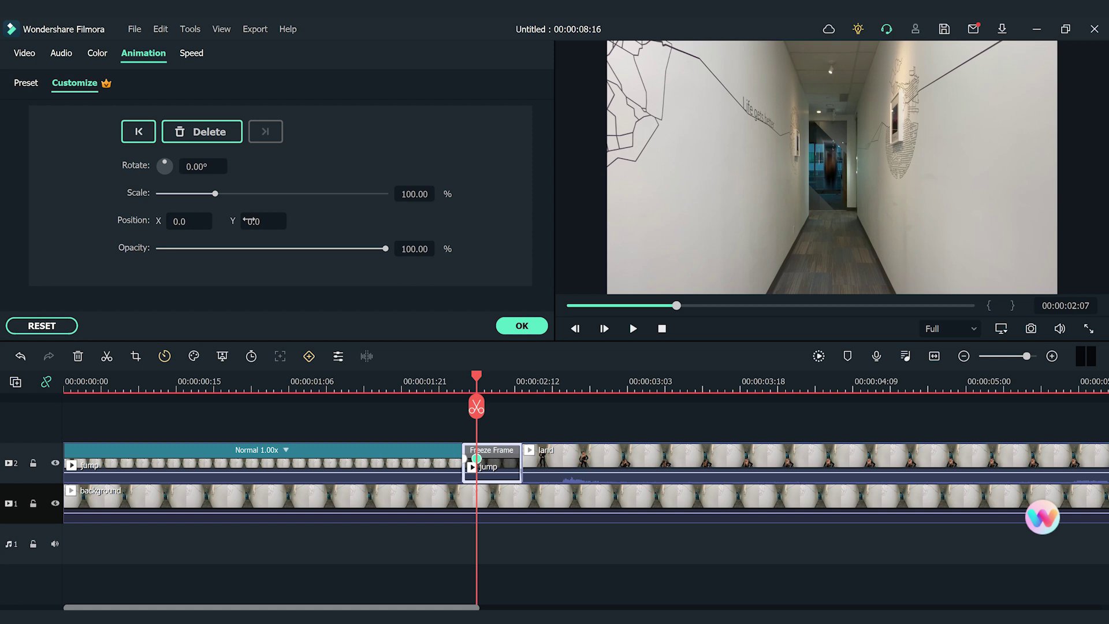
{"action": "left_click", "coordinate": [248, 221]}
{"action": "left_click_drag", "start_coordinate": [248, 221], "coordinate": [321, 220]}
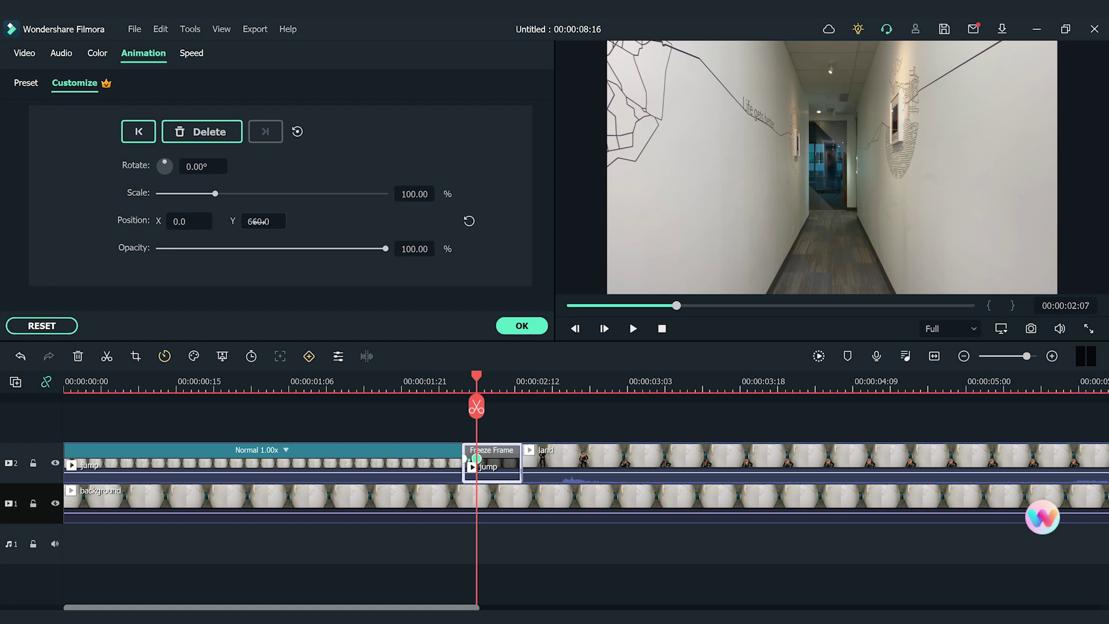
Add two more keyframes to the freeze frame's custom animation, at 00:00:02:09 and 00:00:02:12
{"action": "left_click", "coordinate": [492, 382]}
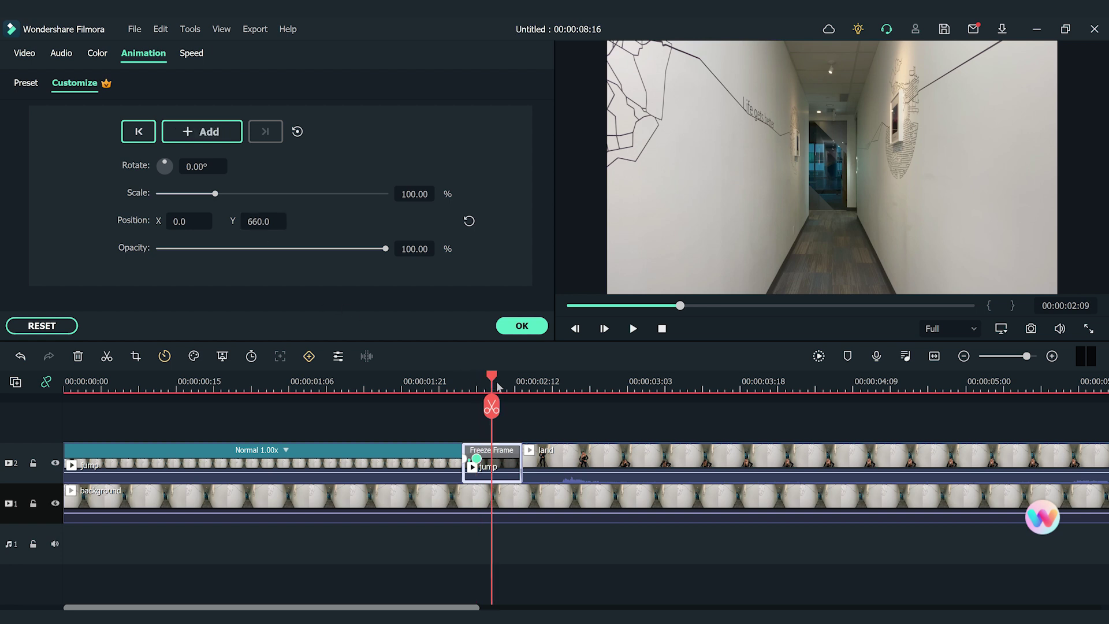
{"action": "left_click", "coordinate": [203, 132]}
{"action": "left_click", "coordinate": [514, 386]}
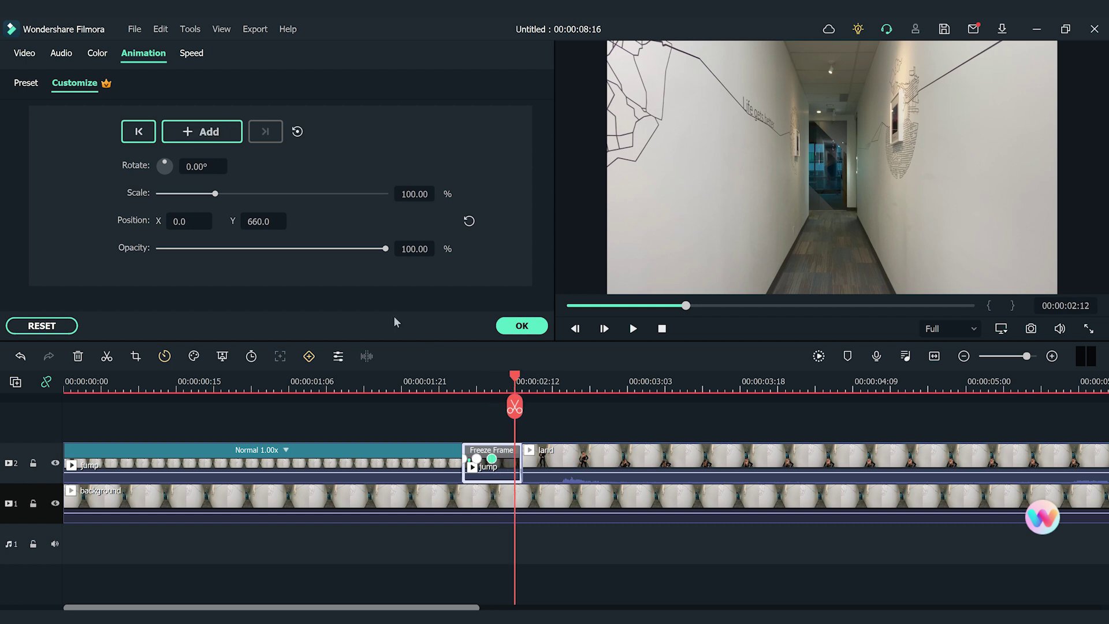
{"action": "left_click", "coordinate": [209, 142]}
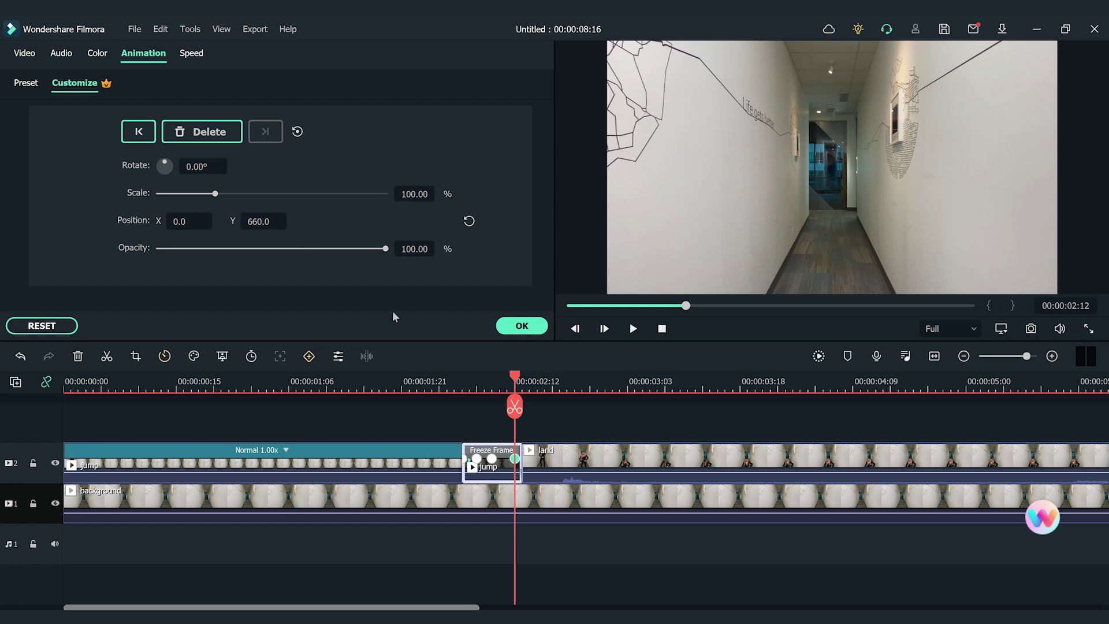
Scale the freeze frame to 400% at its last keyframe, 00:00:02:12, and accept the animation settings
{"action": "left_click", "coordinate": [531, 380]}
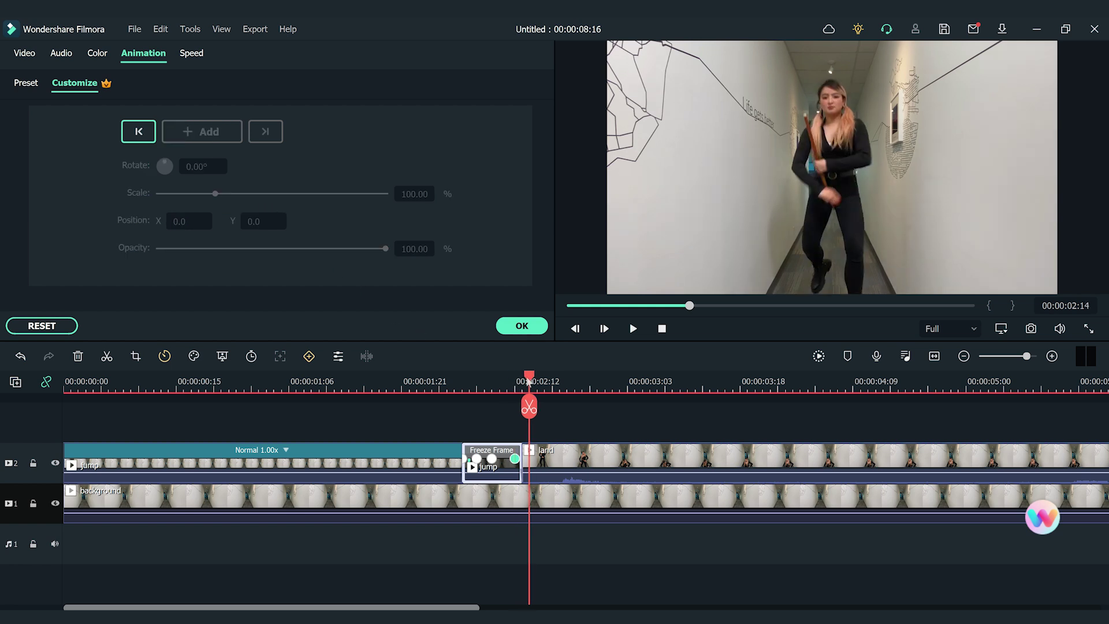
{"action": "left_click", "coordinate": [515, 383]}
{"action": "left_click_drag", "start_coordinate": [215, 193], "coordinate": [386, 194]}
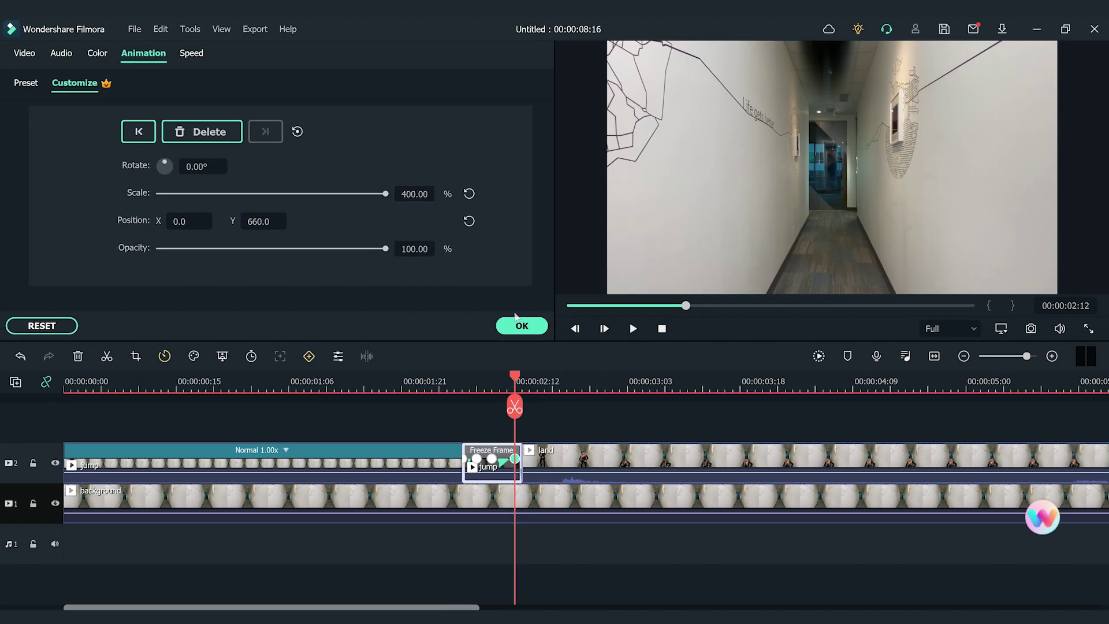
{"action": "left_click", "coordinate": [521, 326]}
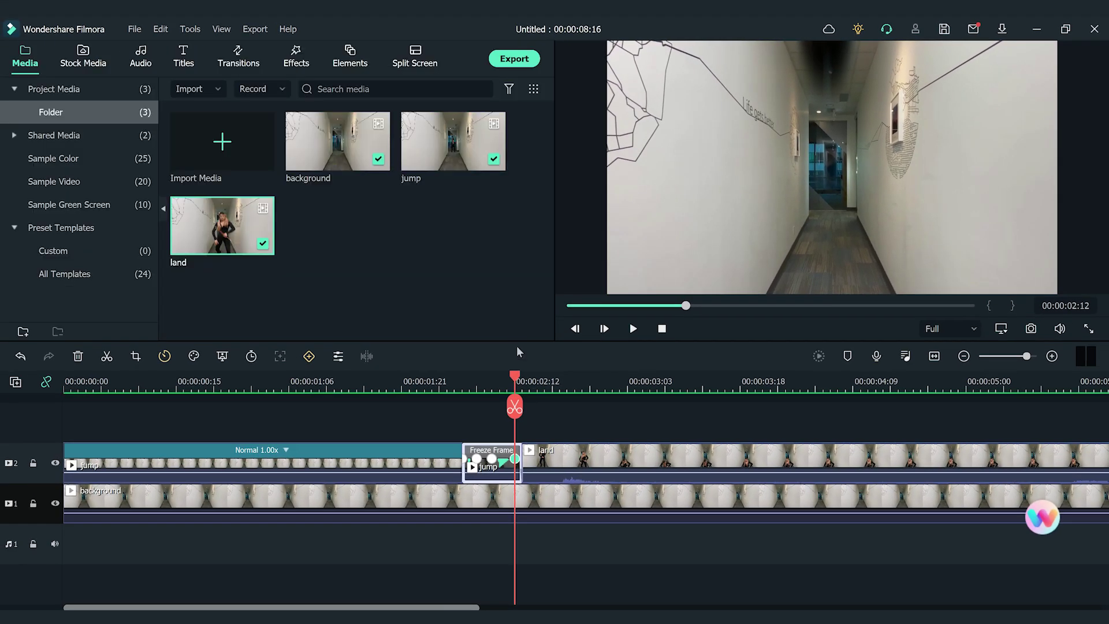
Play the sequence from the start to review the jump and landing
{"action": "left_click", "coordinate": [65, 386]}
{"action": "left_click", "coordinate": [637, 331]}
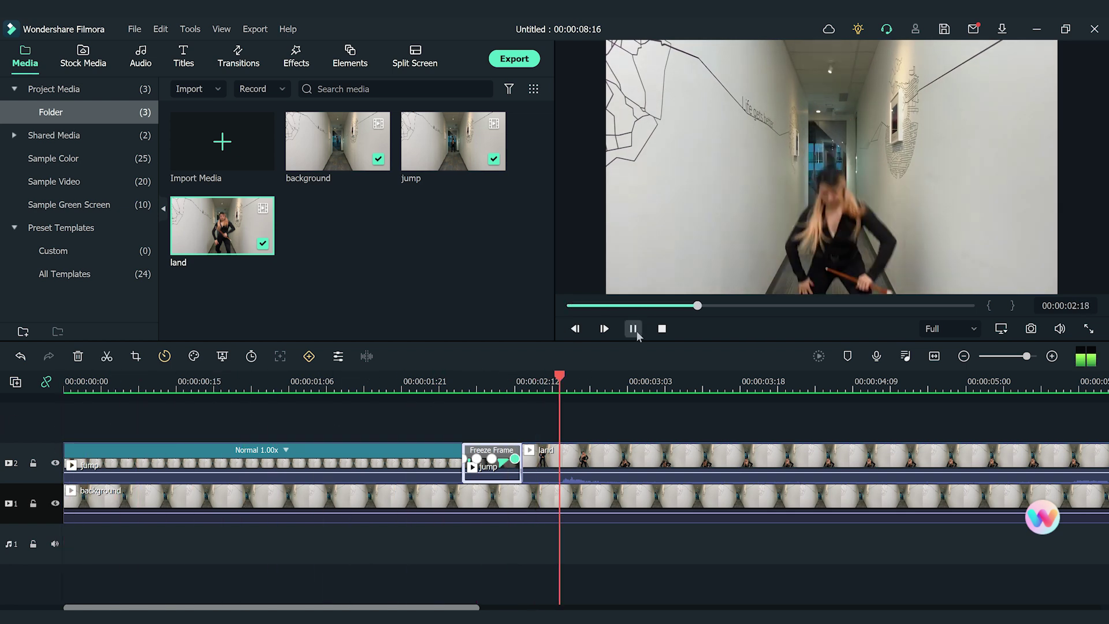
{"action": "left_click", "coordinate": [636, 331]}
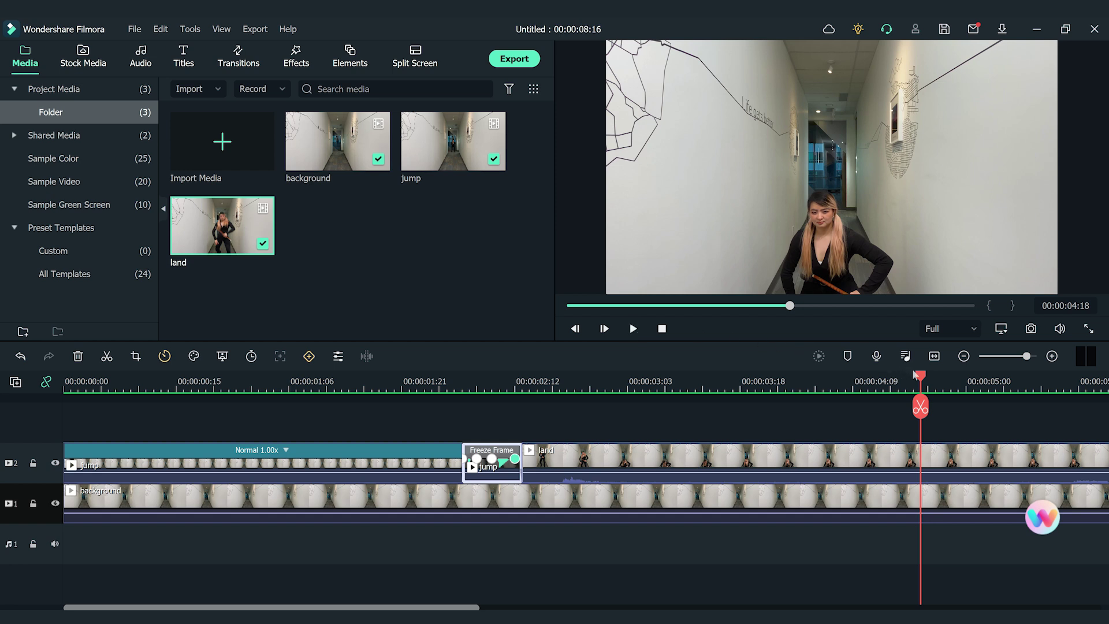
Apply a custom speed ramp to the jump clip, raising the curve's end point to just under 5x
{"action": "left_click_drag", "start_coordinate": [735, 387], "coordinate": [387, 409]}
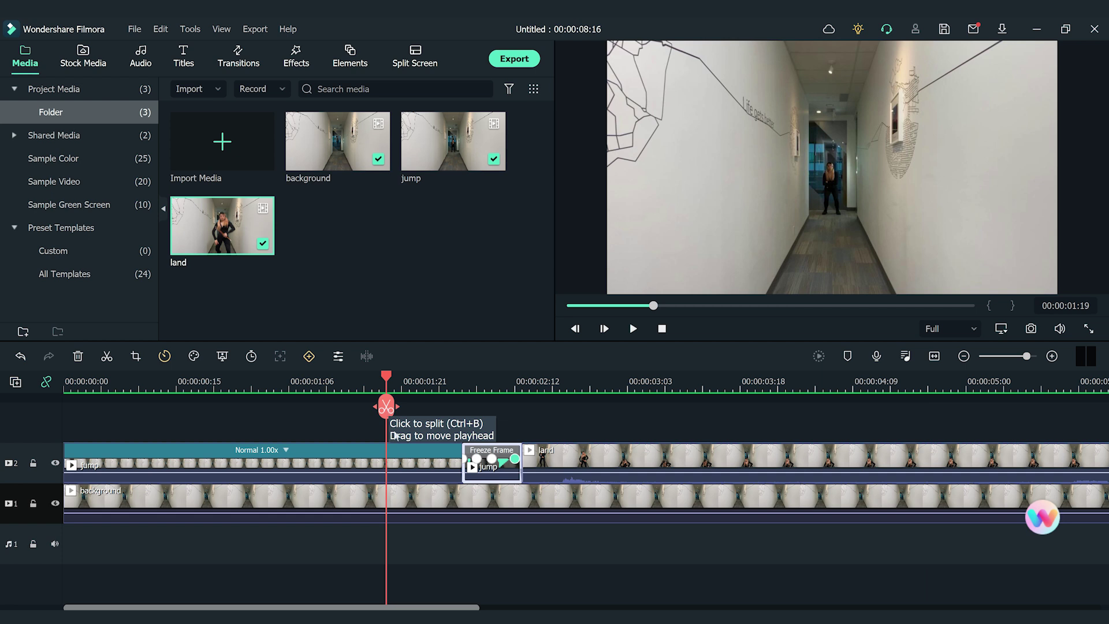
{"action": "double_click", "coordinate": [400, 464]}
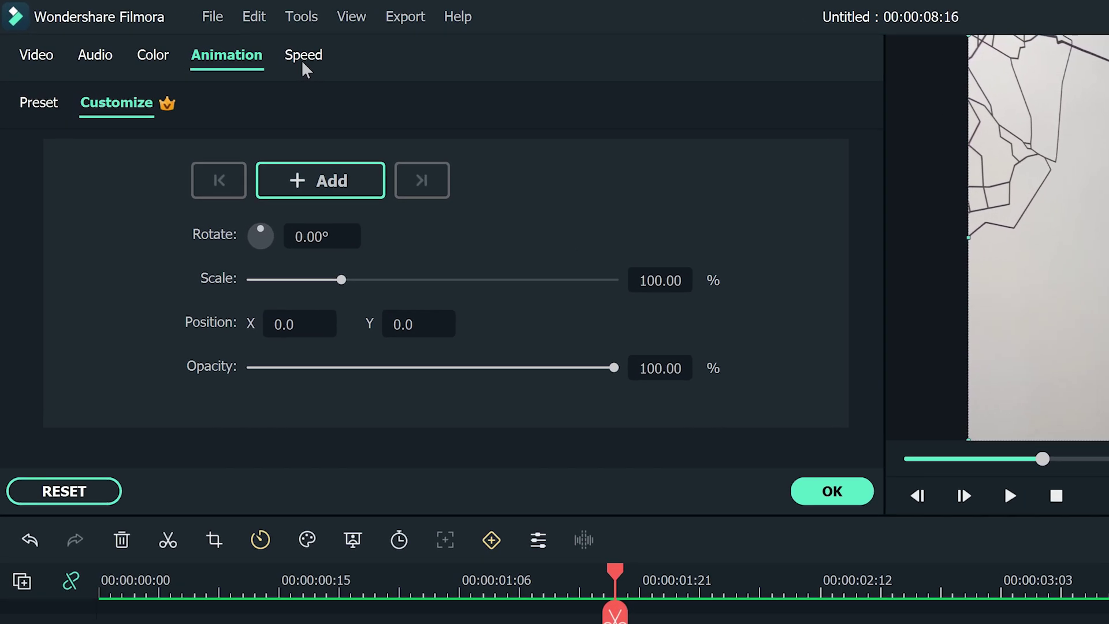
{"action": "left_click", "coordinate": [304, 58]}
{"action": "left_click", "coordinate": [214, 104]}
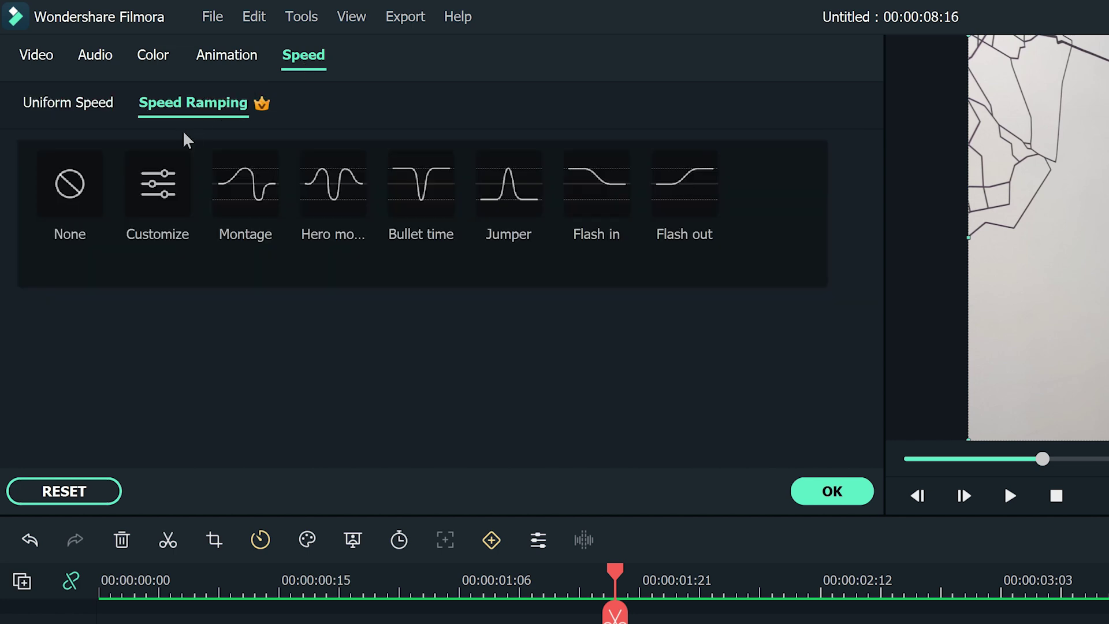
{"action": "left_click", "coordinate": [161, 196]}
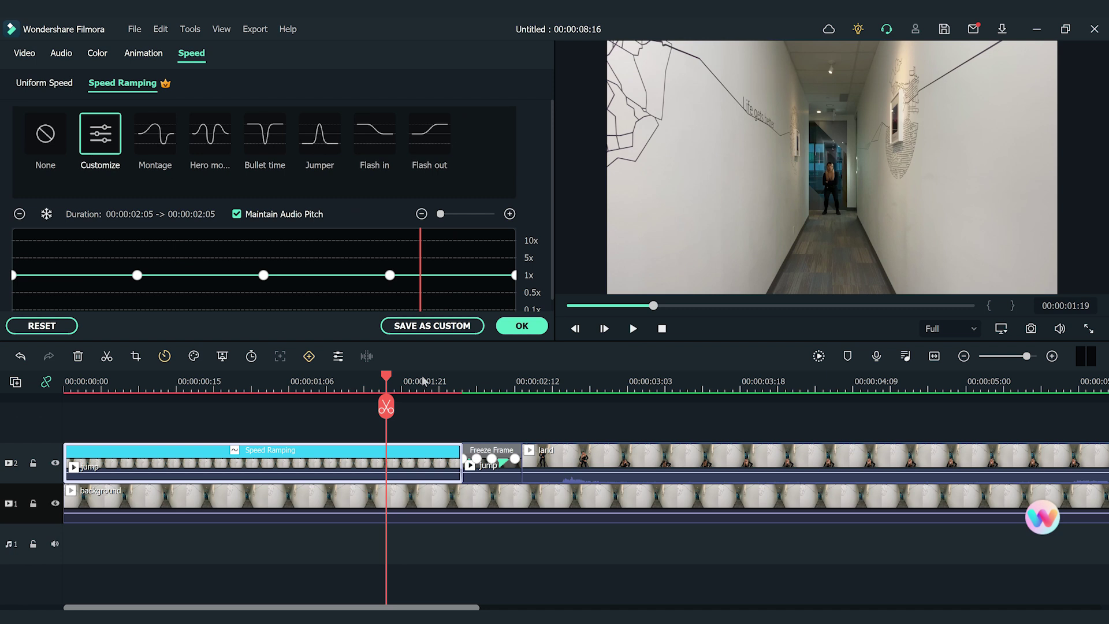
{"action": "left_click_drag", "start_coordinate": [425, 382], "coordinate": [462, 381]}
{"action": "left_click_drag", "start_coordinate": [514, 275], "coordinate": [514, 260]}
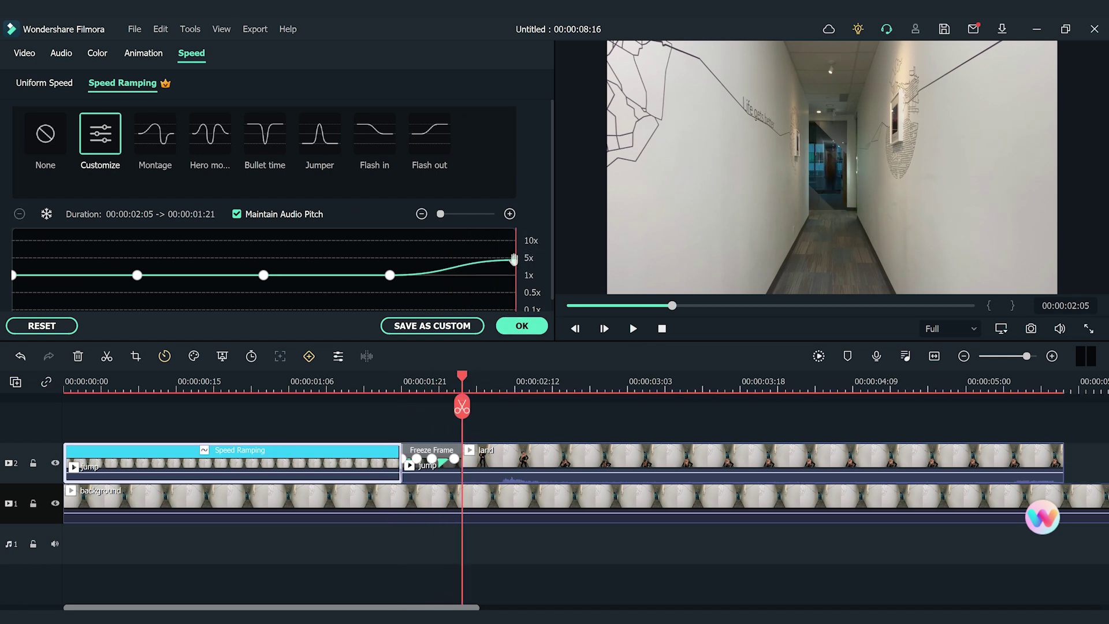
{"action": "left_click", "coordinate": [522, 326]}
Apply a custom speed ramp to the land clip, raising its start point between 1x and 5x and moving the second point earlier, to 00:00:02:12
{"action": "double_click", "coordinate": [516, 464]}
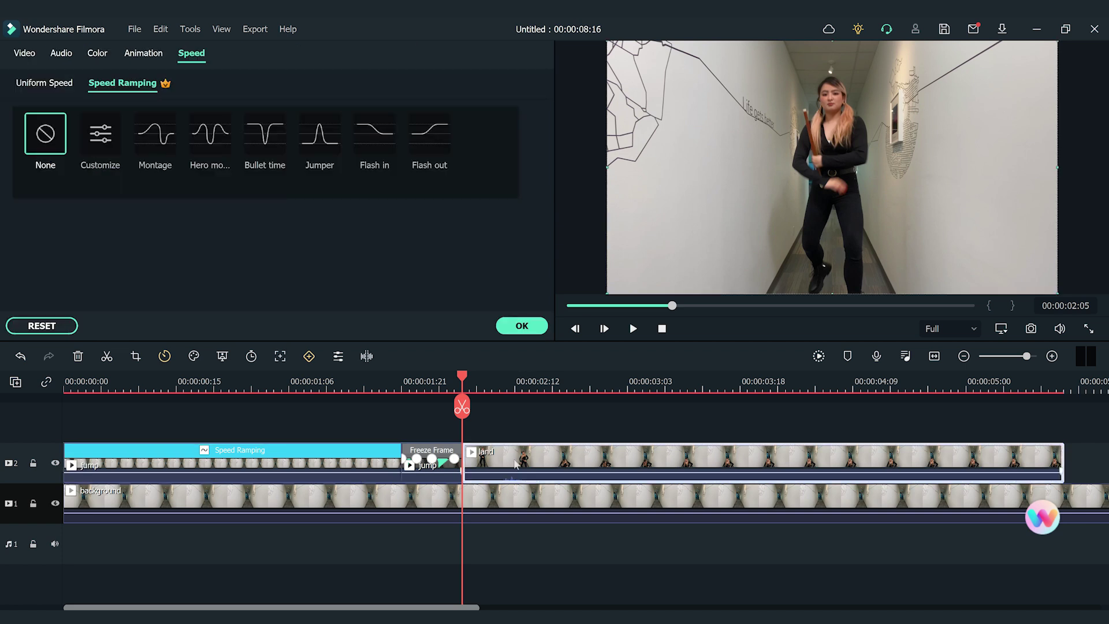
{"action": "left_click", "coordinate": [96, 147]}
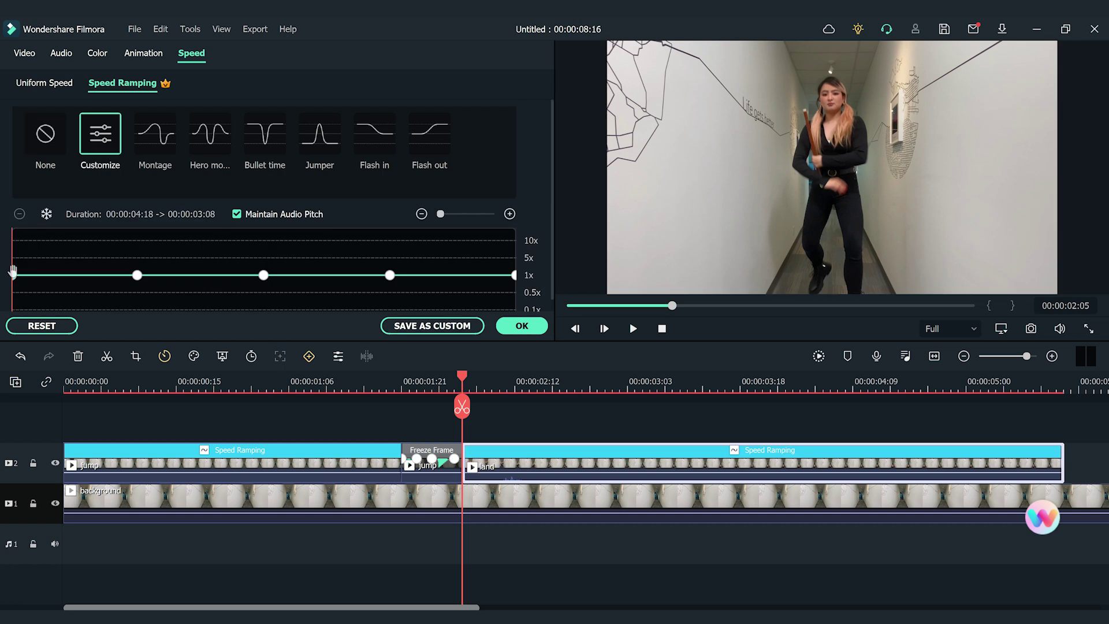
{"action": "left_click_drag", "start_coordinate": [14, 275], "coordinate": [12, 266]}
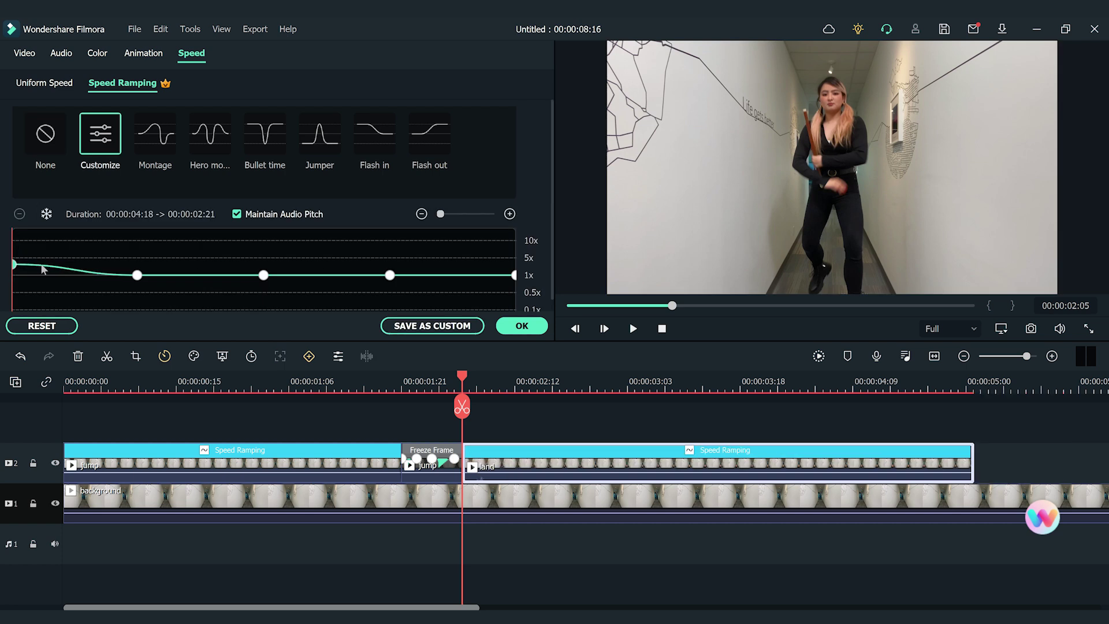
{"action": "left_click_drag", "start_coordinate": [137, 274], "coordinate": [92, 275]}
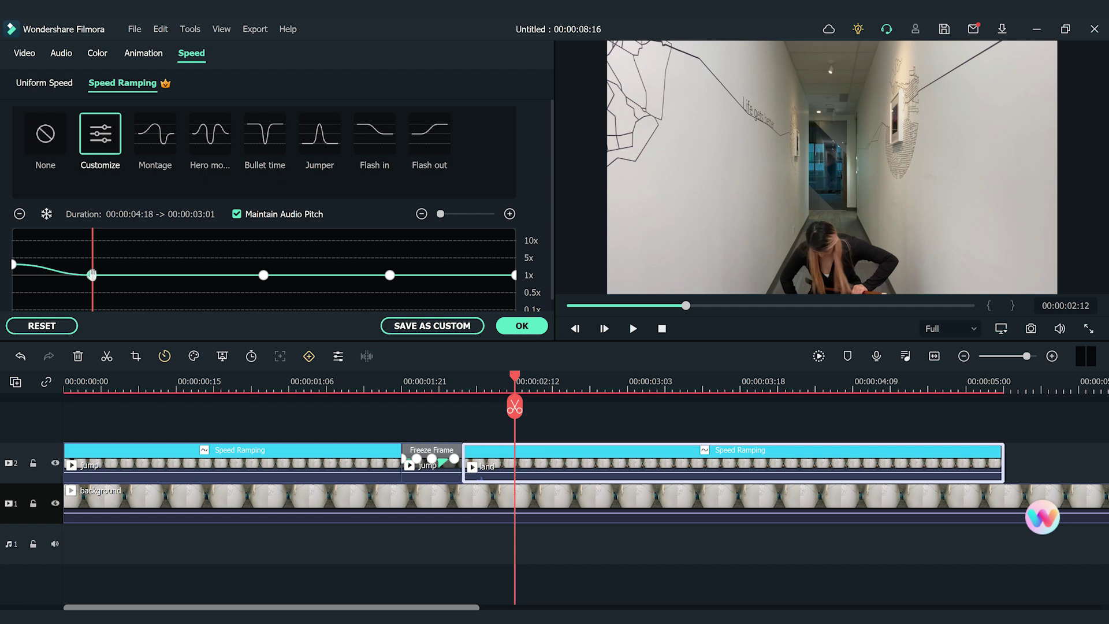
{"action": "left_click", "coordinate": [533, 320]}
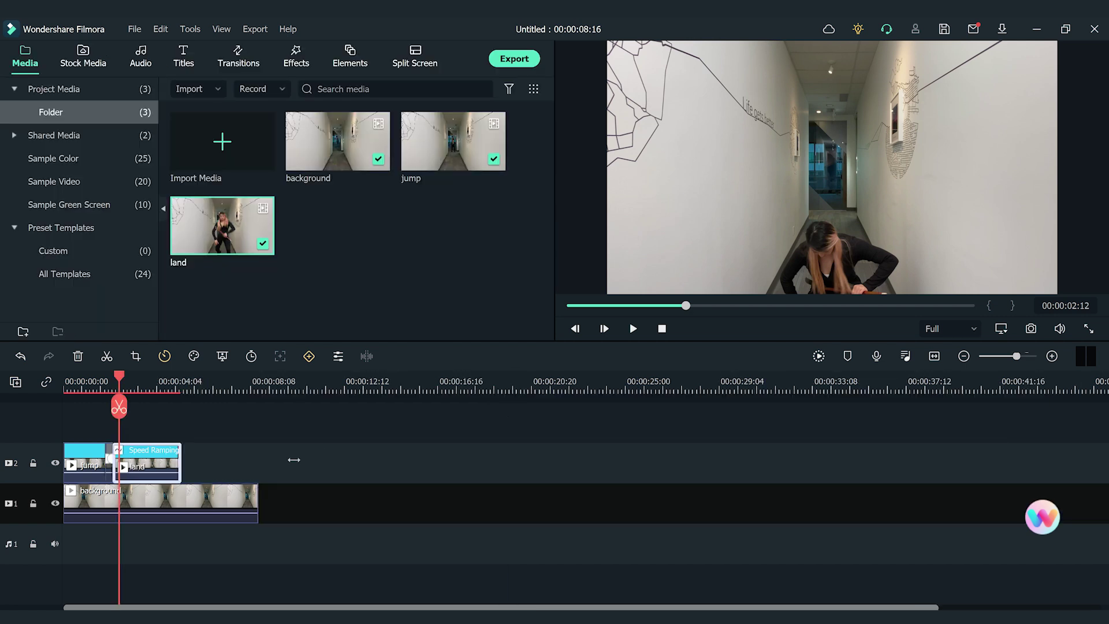
Trim the end of the background clip to match the end of the land clip, and play the sequence from the start
{"action": "left_click_drag", "start_coordinate": [258, 503], "coordinate": [181, 502]}
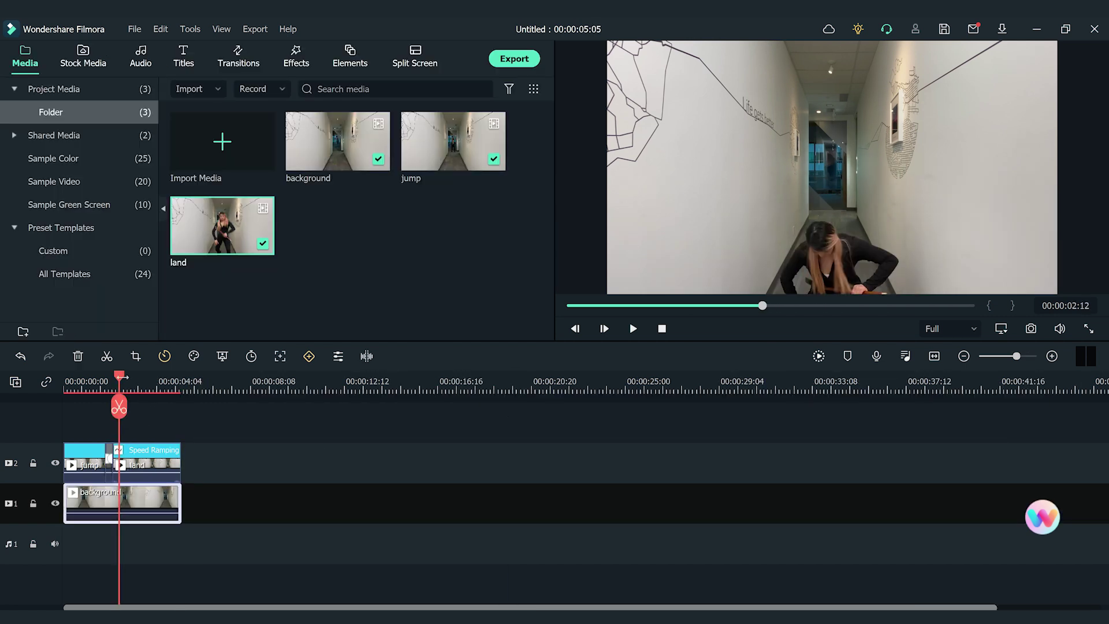
{"action": "left_click_drag", "start_coordinate": [120, 381], "coordinate": [65, 382]}
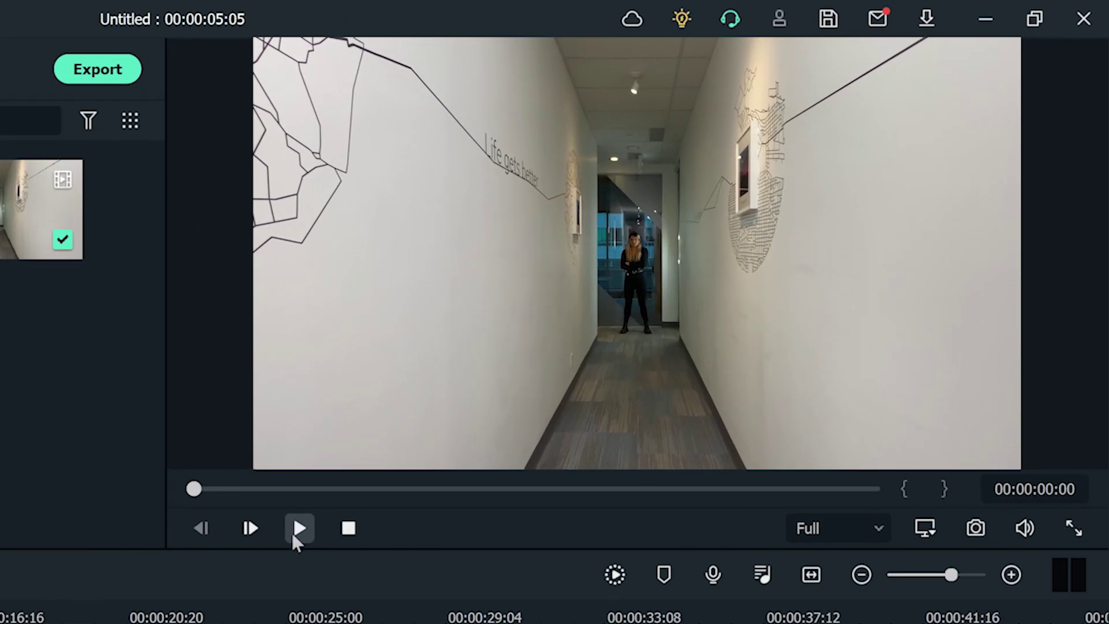
{"action": "left_click", "coordinate": [294, 530]}
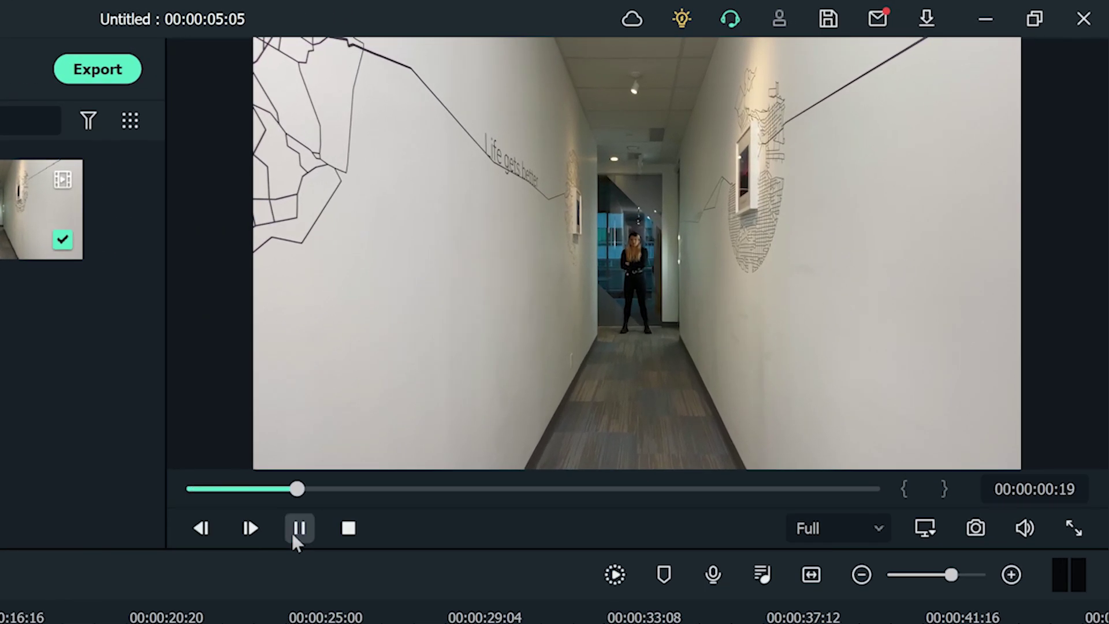